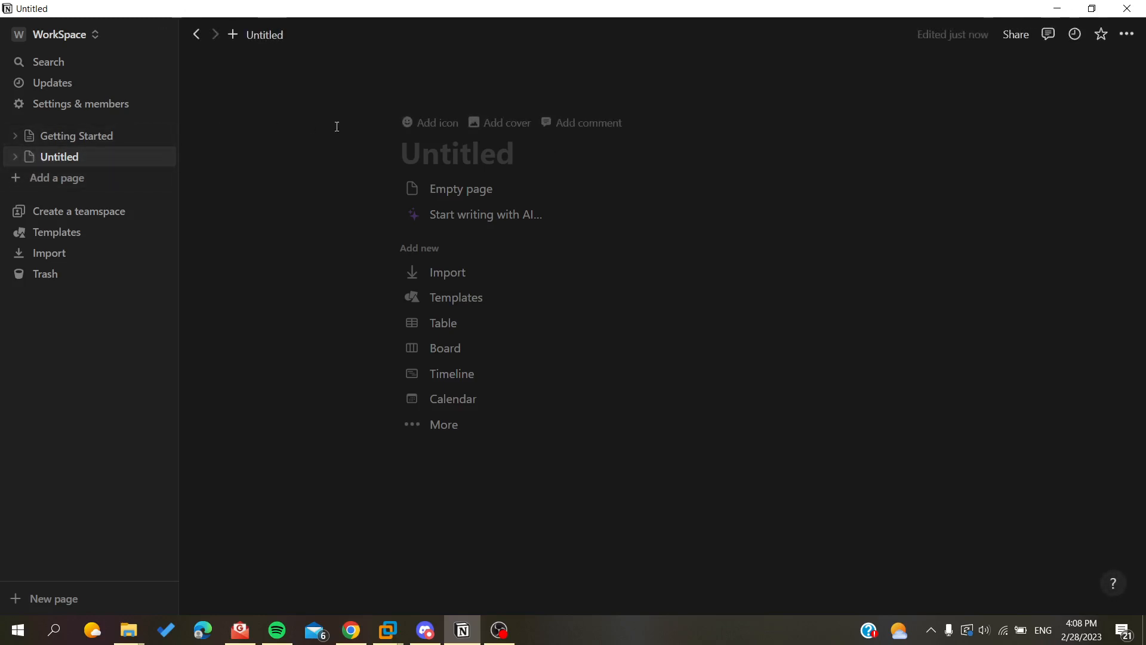
Title the new untitled page "Template example"
click(442, 158)
text(T)
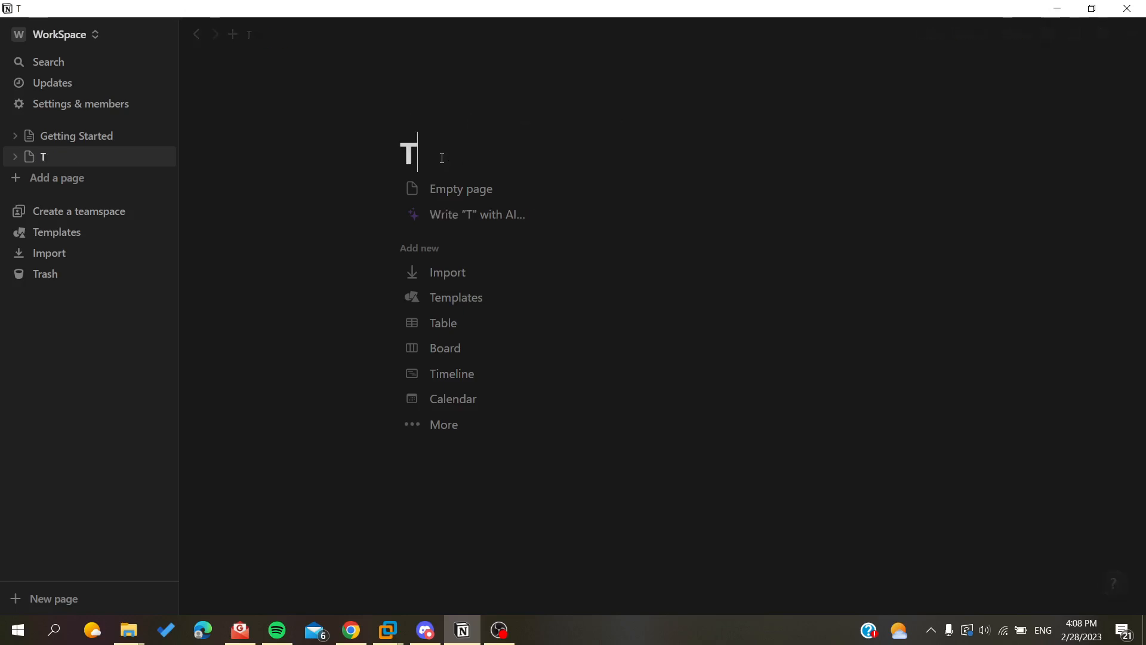
text(empla)
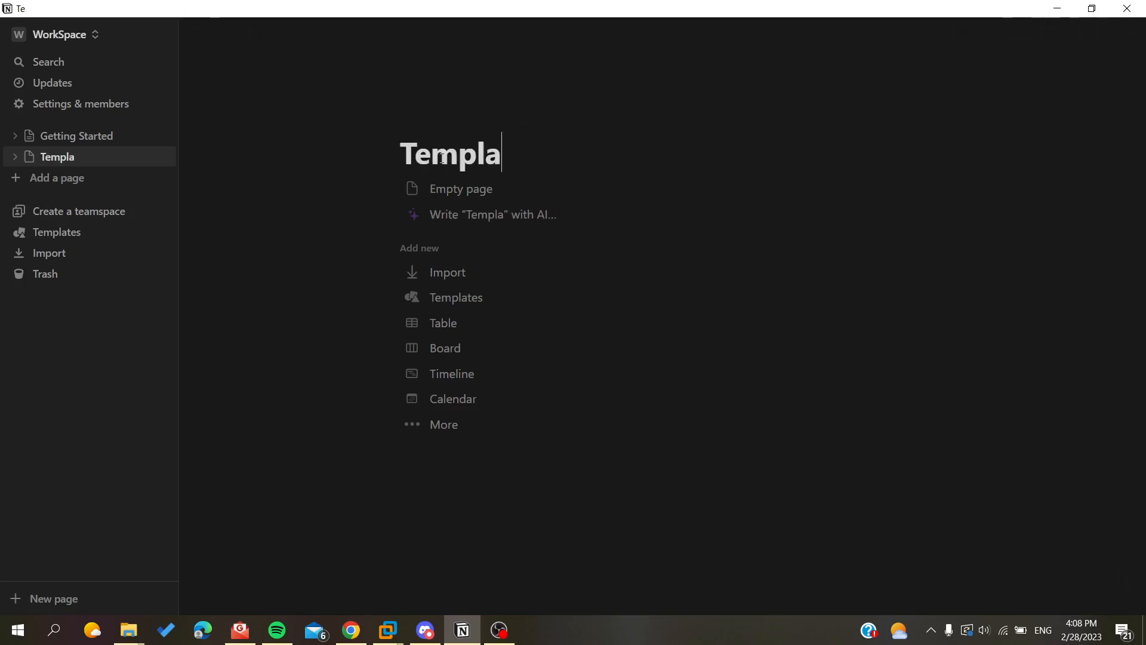
text(te exa)
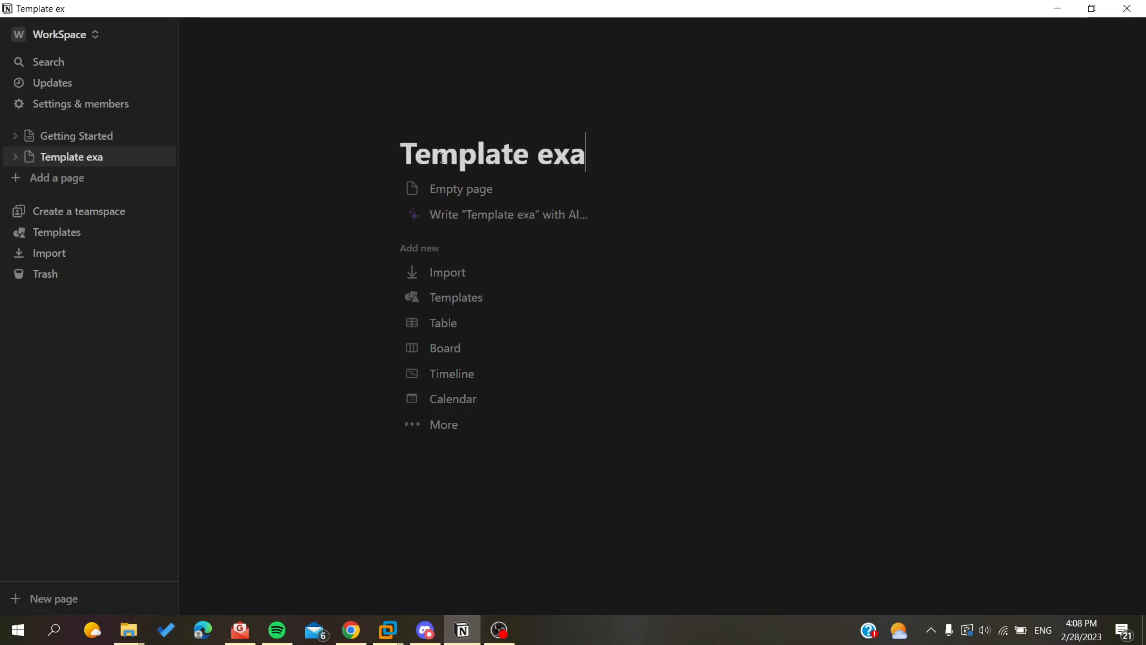
text(mple)
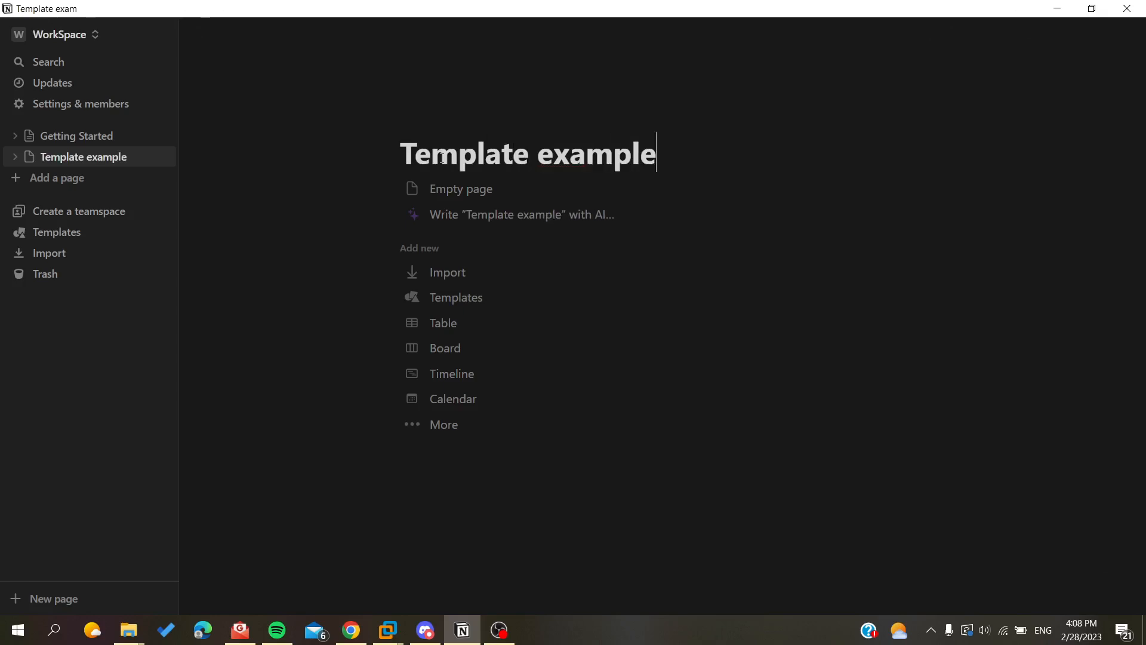
Start the page body as an empty page and write "This is how to turn a page to temp"
click(467, 190)
text(Thisd )
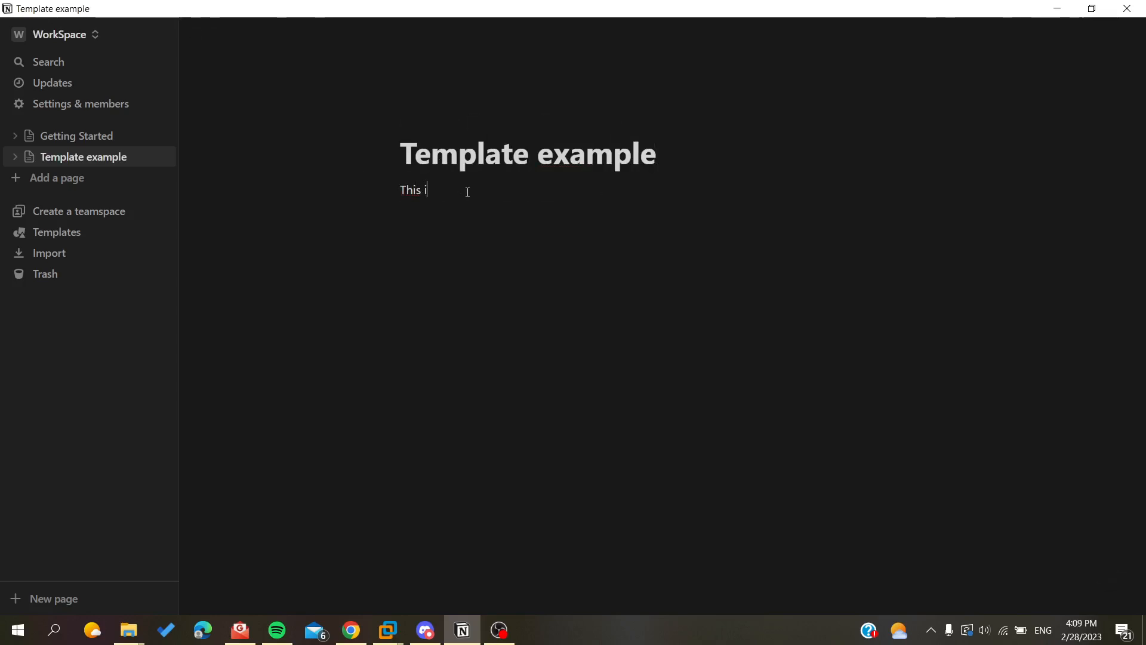
text(s how to turn a page to temp)
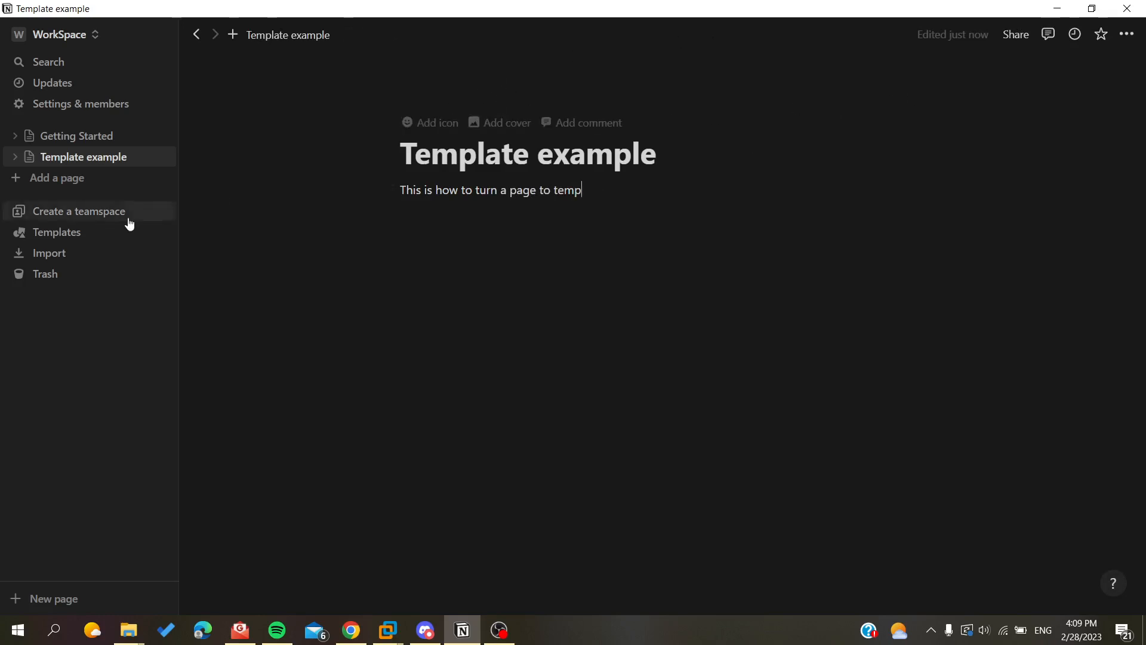
Share the page to the web and review its Allow duplicate as template option
click(1015, 37)
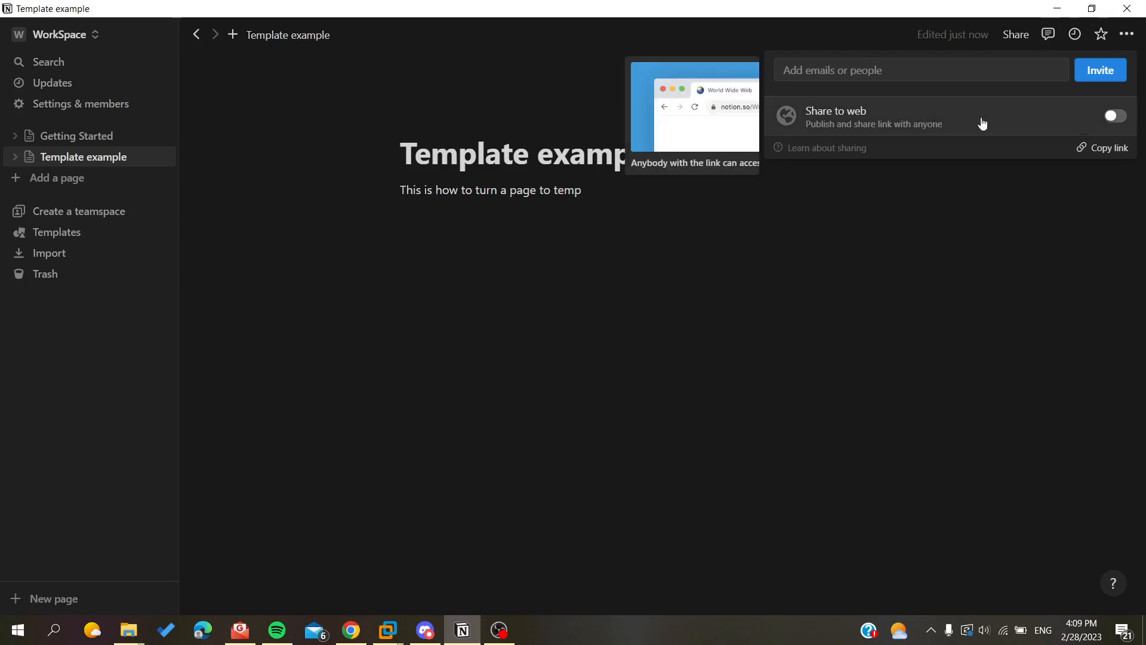
click(1115, 116)
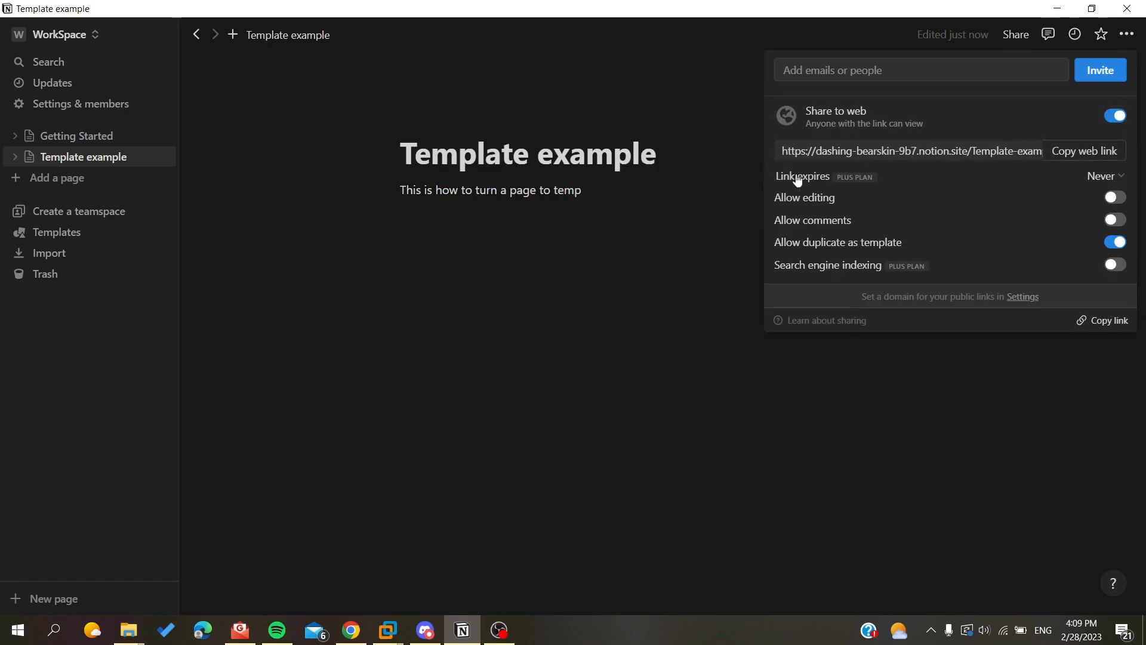
mouse_move(807, 246)
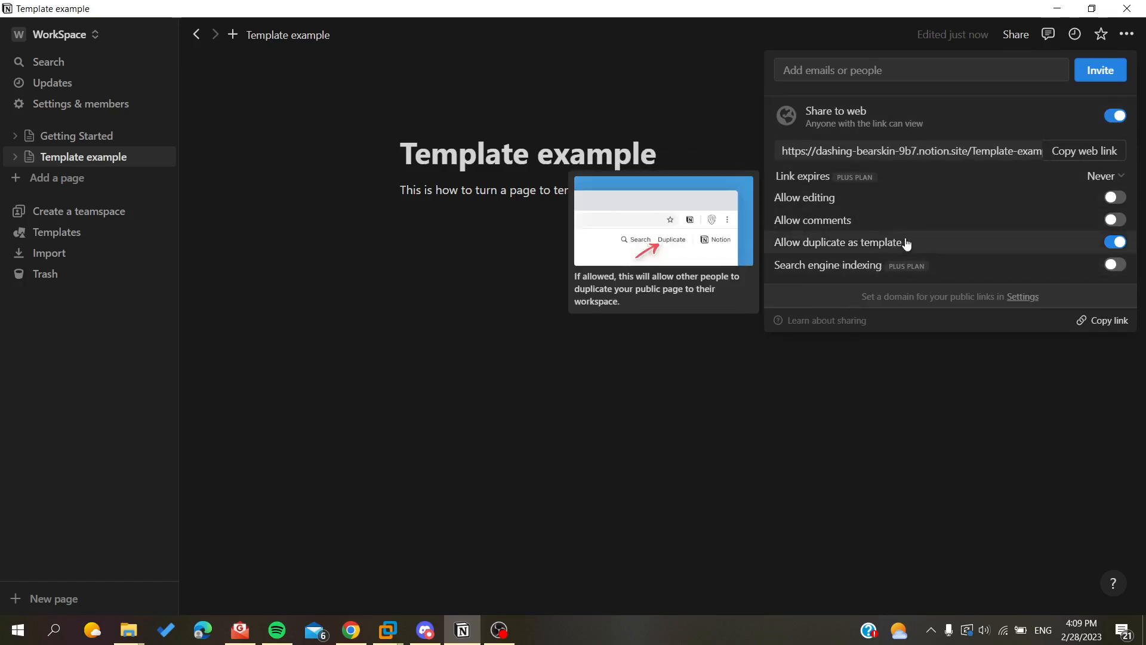
click(900, 382)
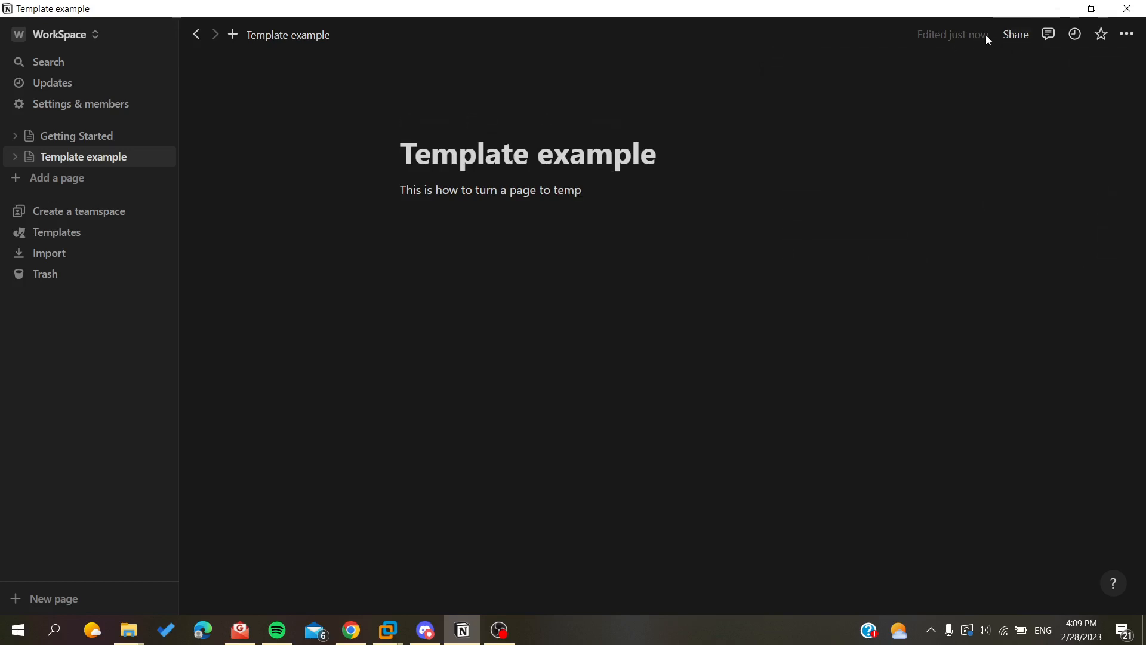
Duplicate the Template example page
click(1126, 34)
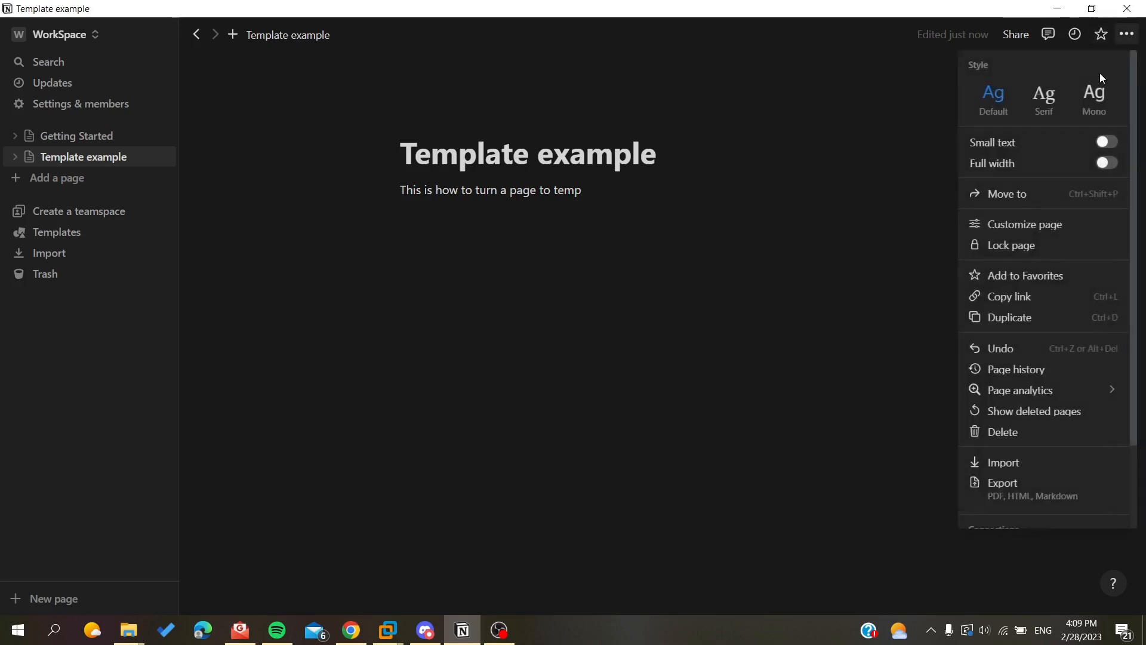
click(995, 315)
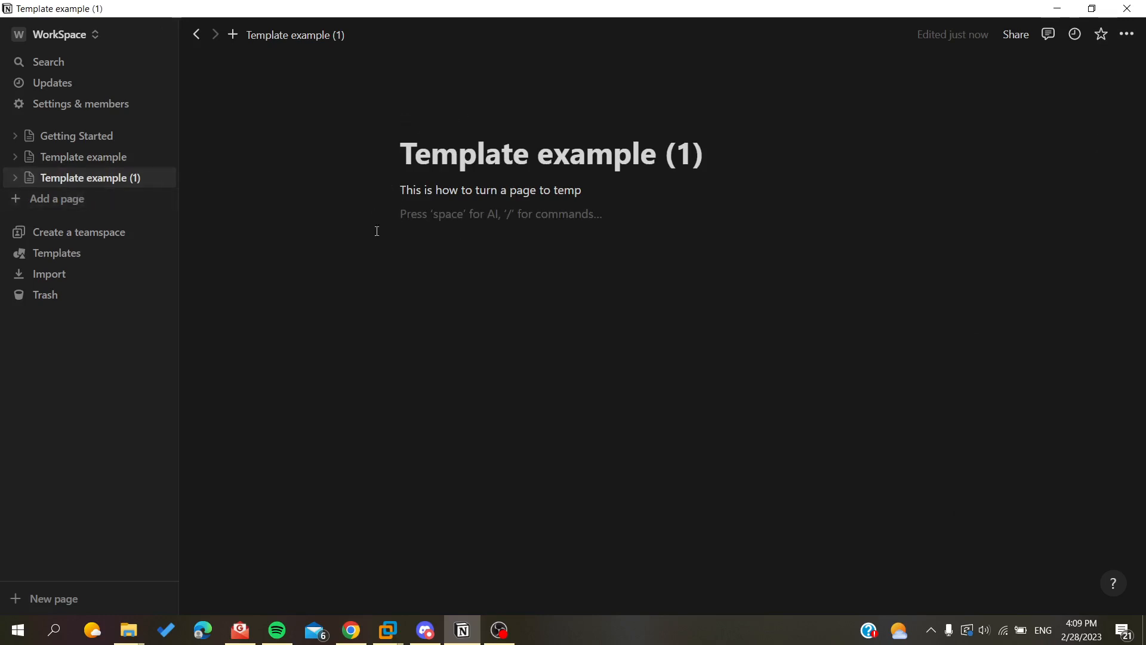
Add a new empty page and insert a template button block in its body
click(106, 204)
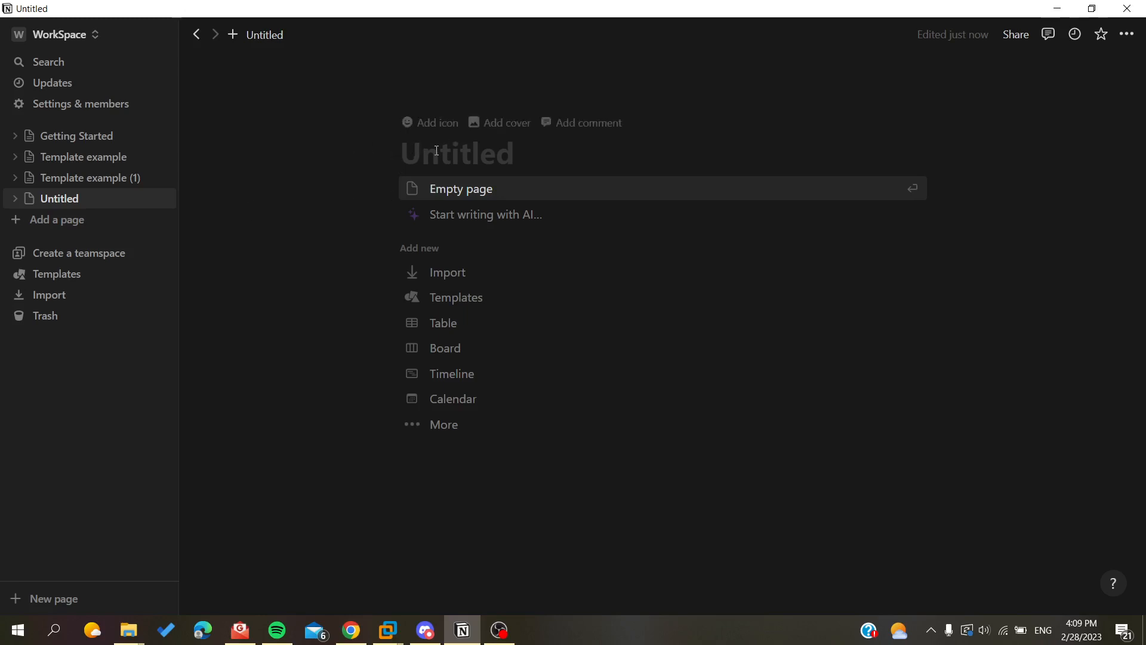
click(435, 191)
text(/)
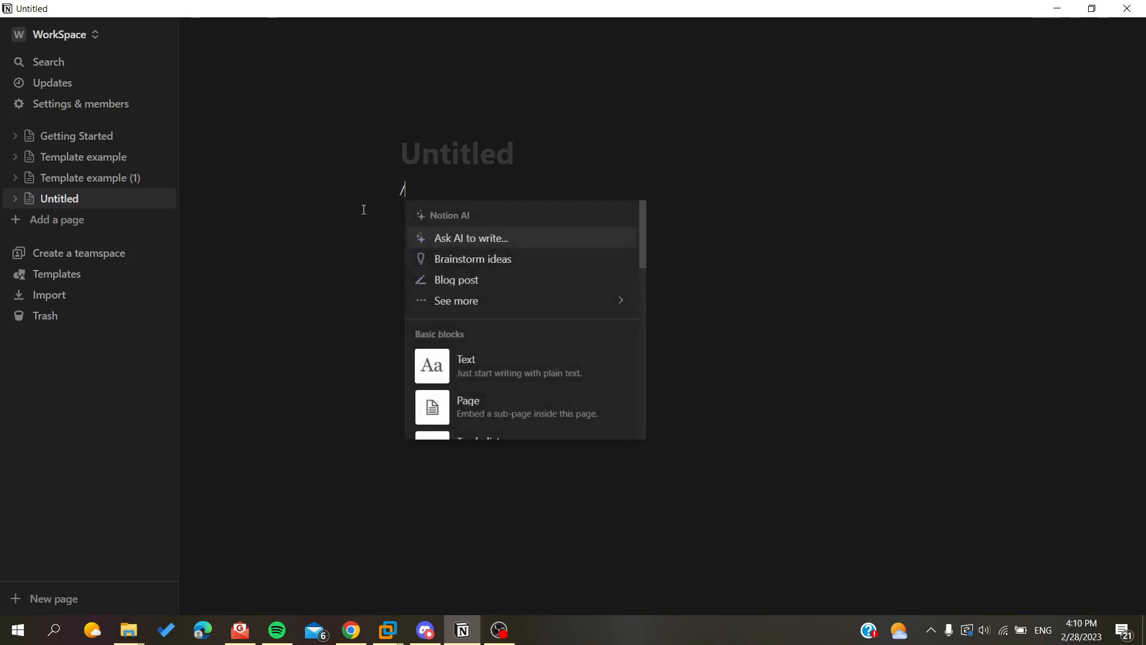
text(te)
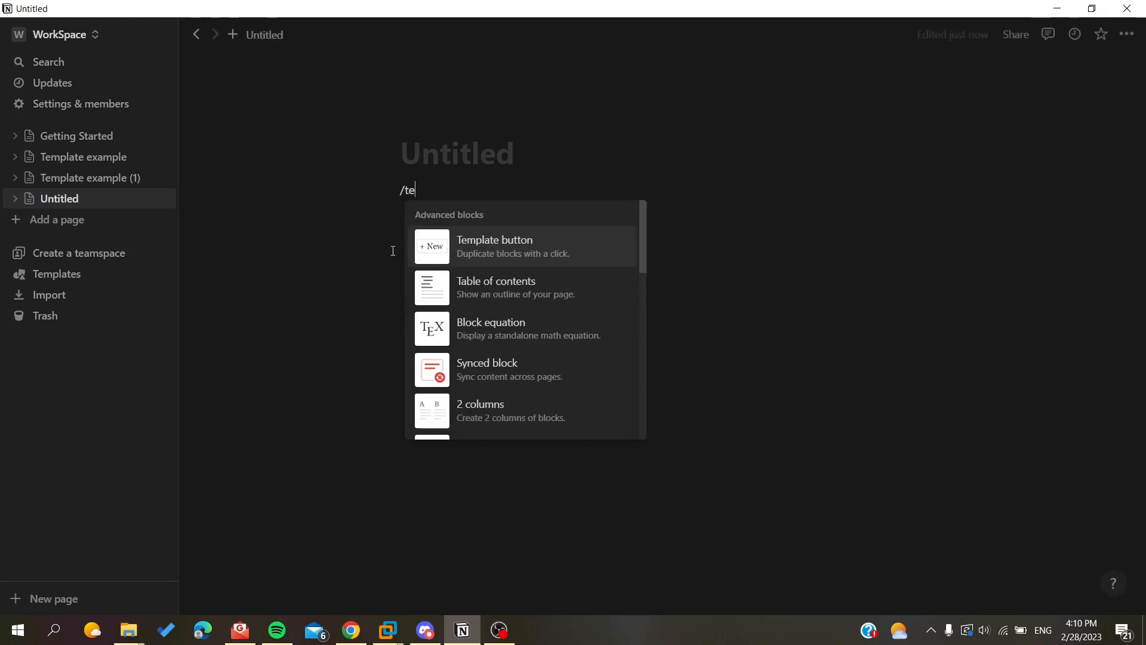
click(480, 246)
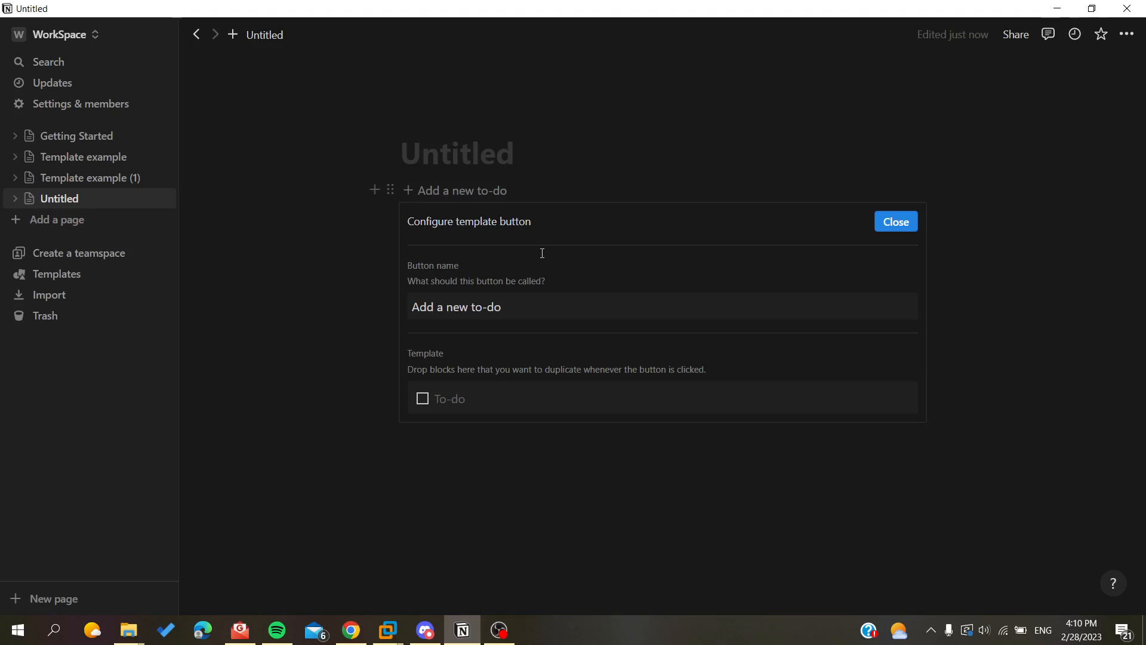
View the template gallery from another new page, and return to the untitled page containing the template button
drag(513, 306, 411, 315)
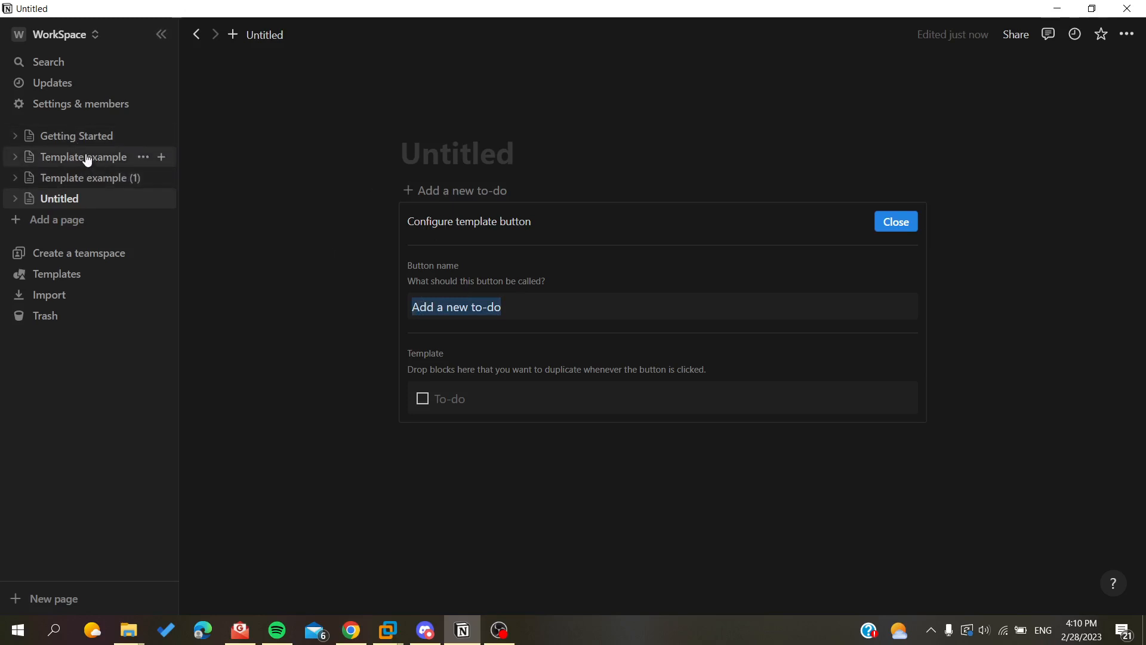
click(35, 219)
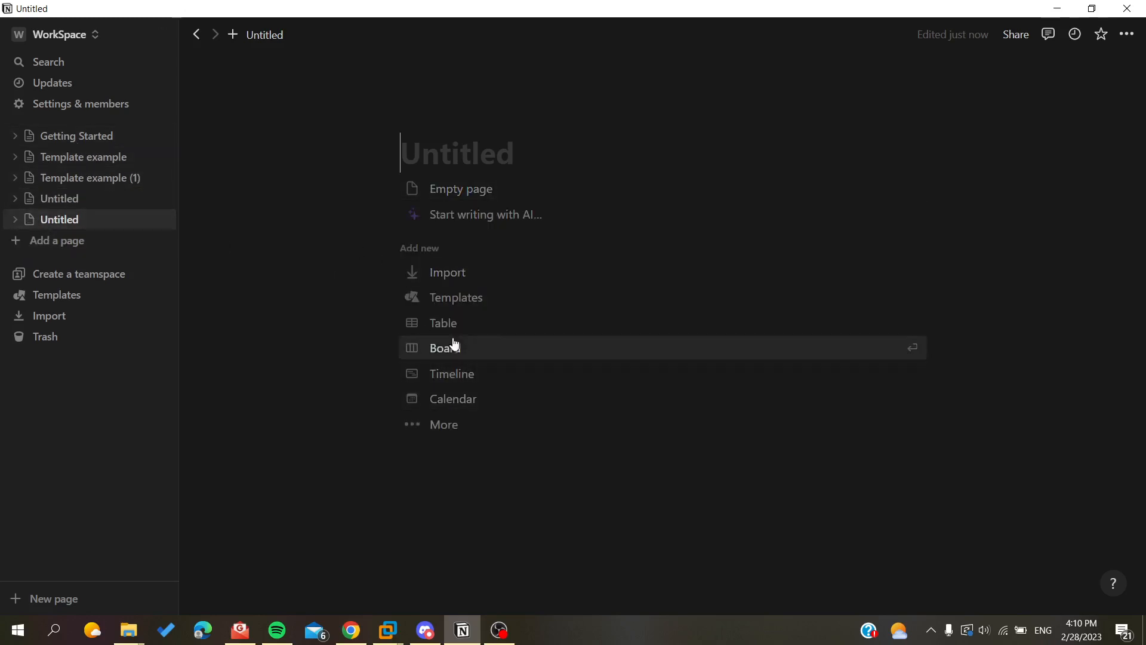
click(440, 298)
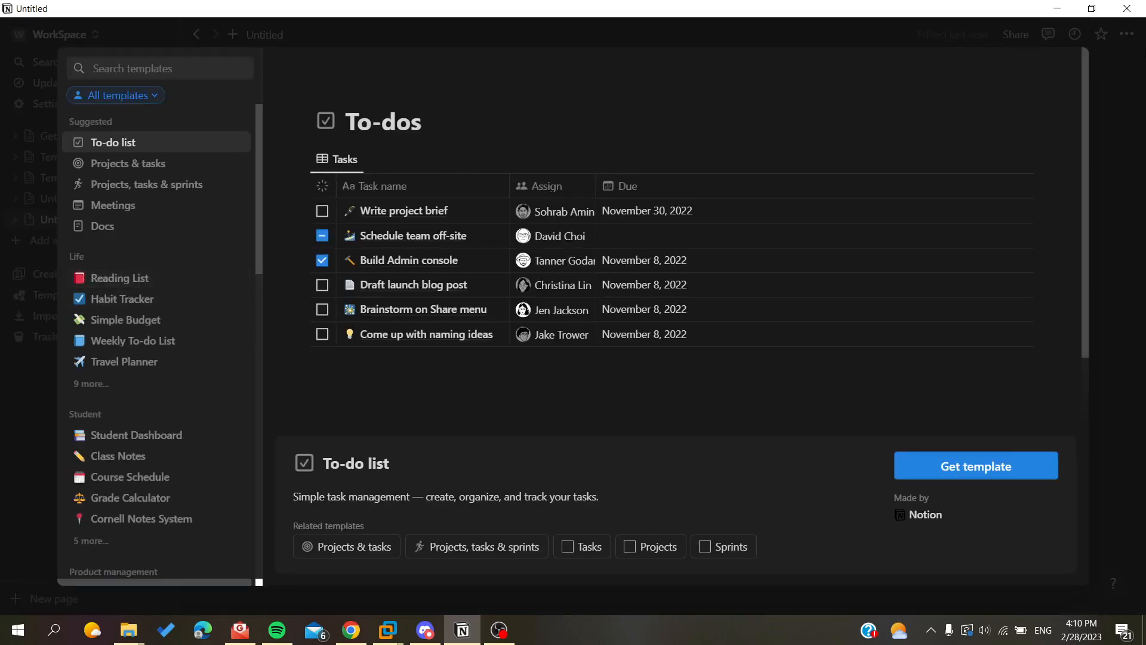
click(1099, 110)
click(79, 198)
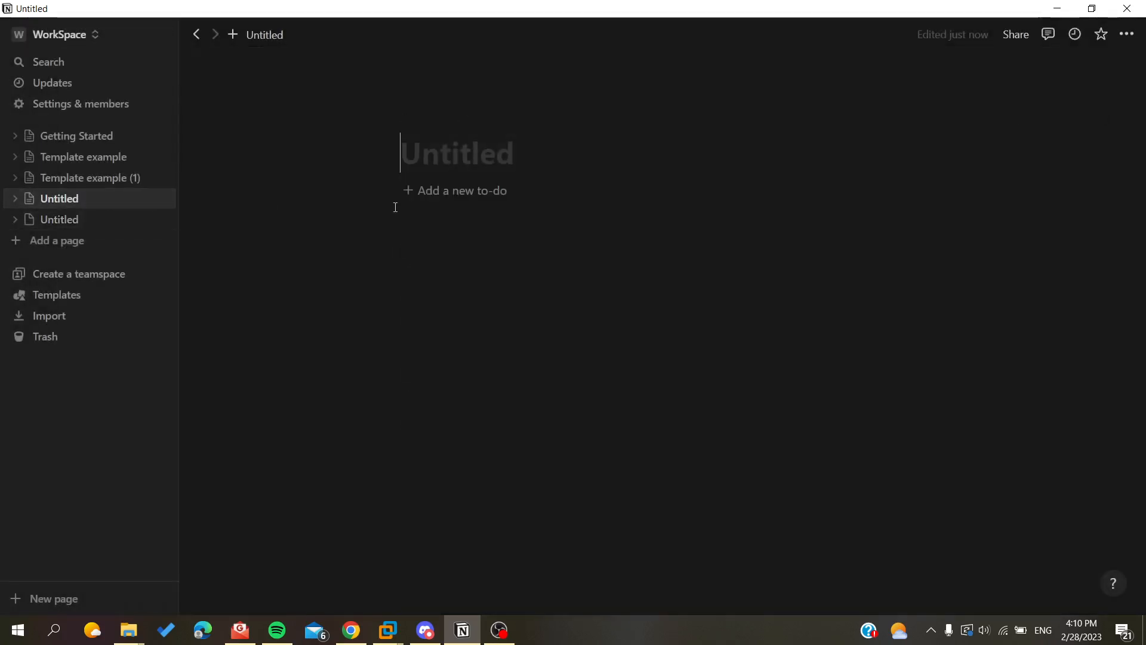
Try out the template button, clear the to-do it adds, and rename the button "Example template"
click(433, 191)
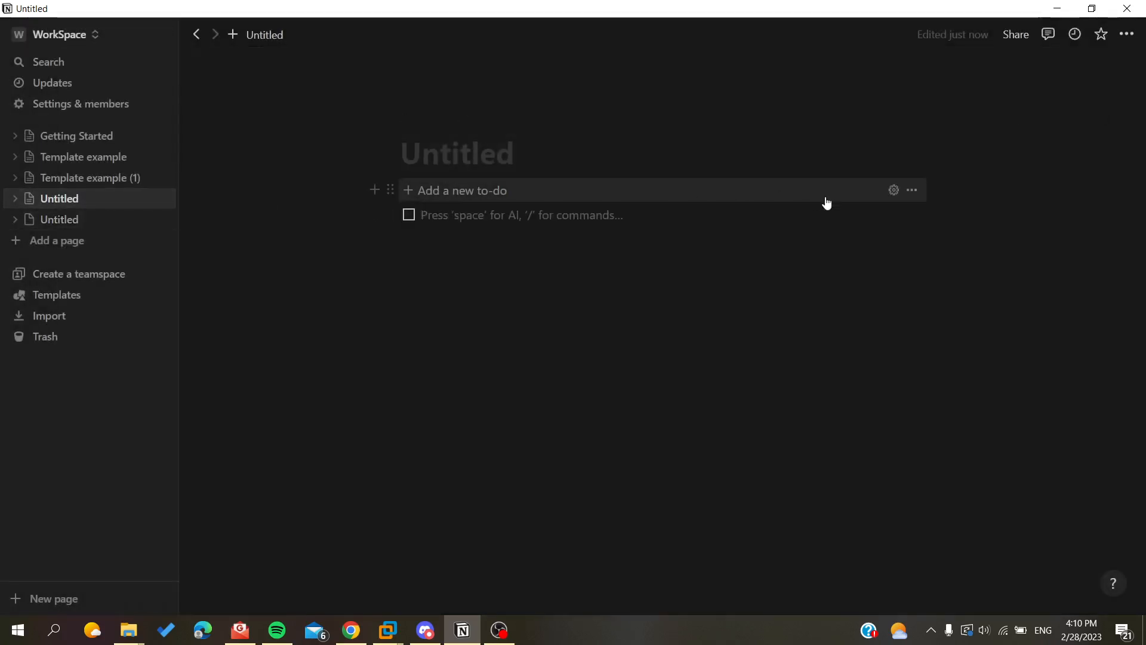
key(BackSpace)
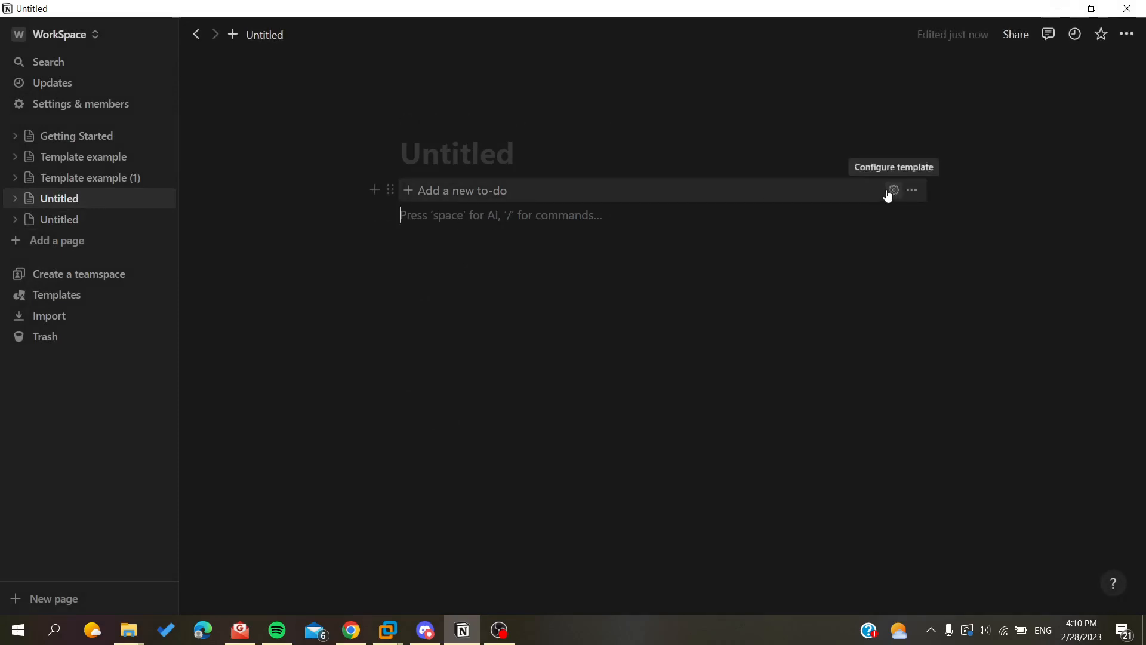
click(889, 191)
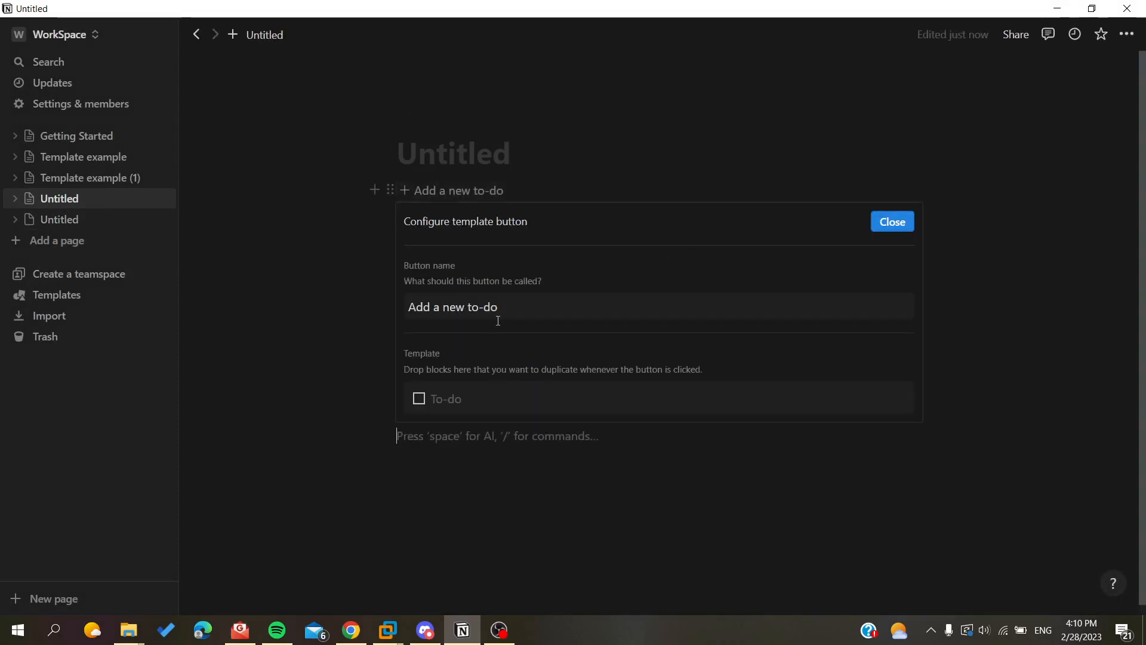
drag(499, 307, 374, 310)
text(Ex)
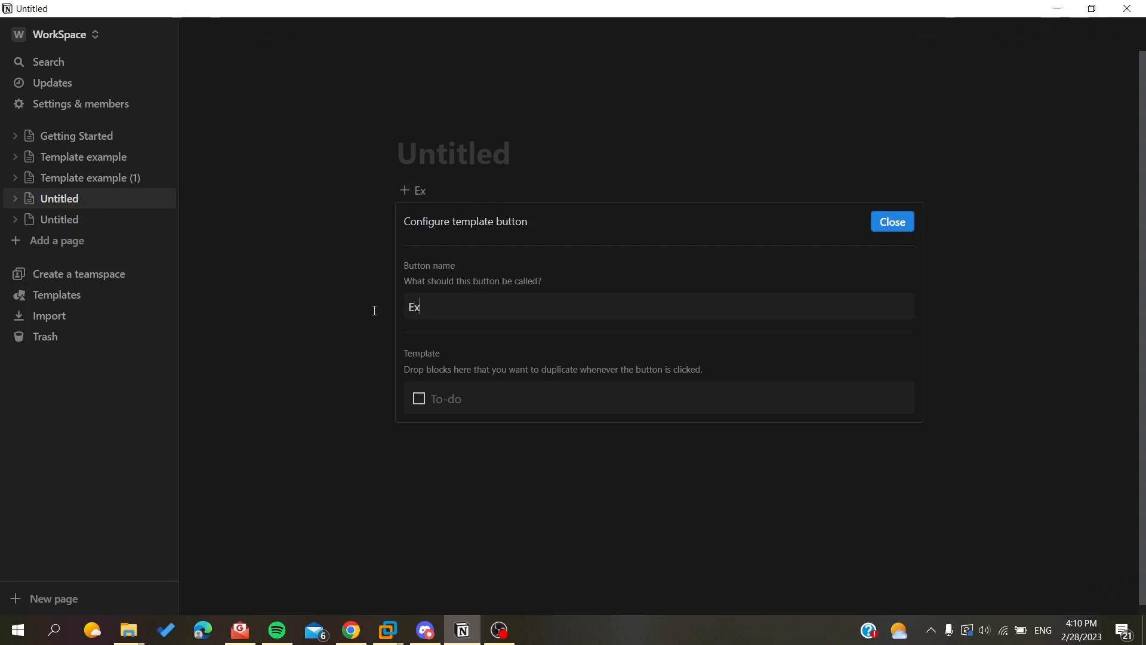
text(ample template)
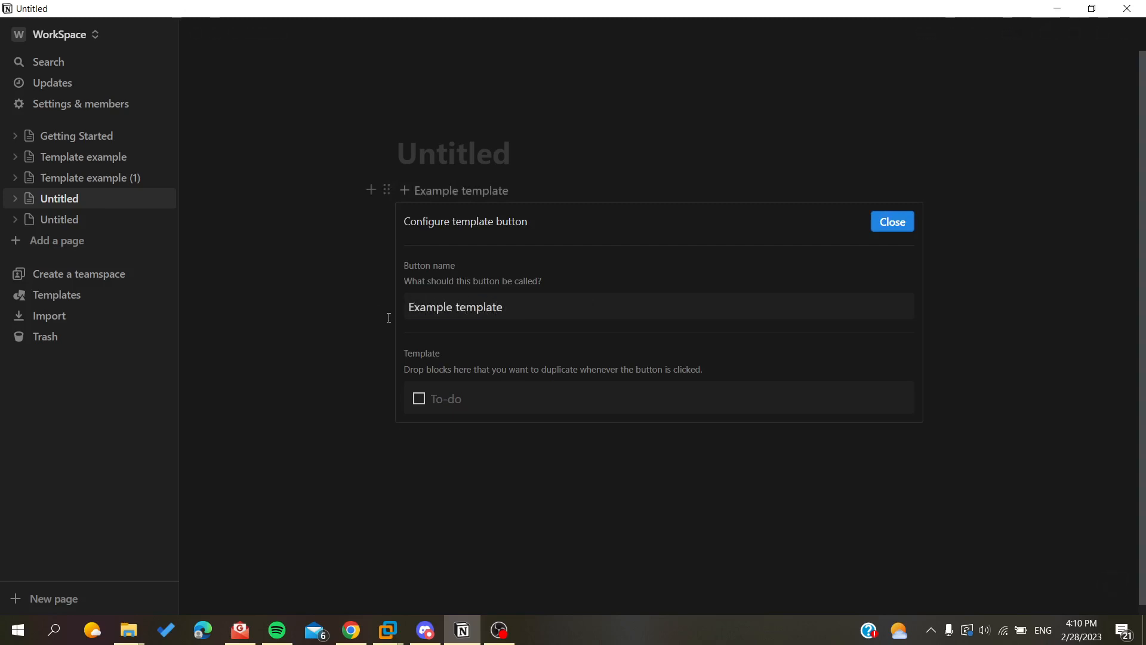
click(467, 392)
text(https://dashing-bearskin-9e7.notion.site/Teamplate-776df1f8b23f44b3b2e7549d14ef98c5)
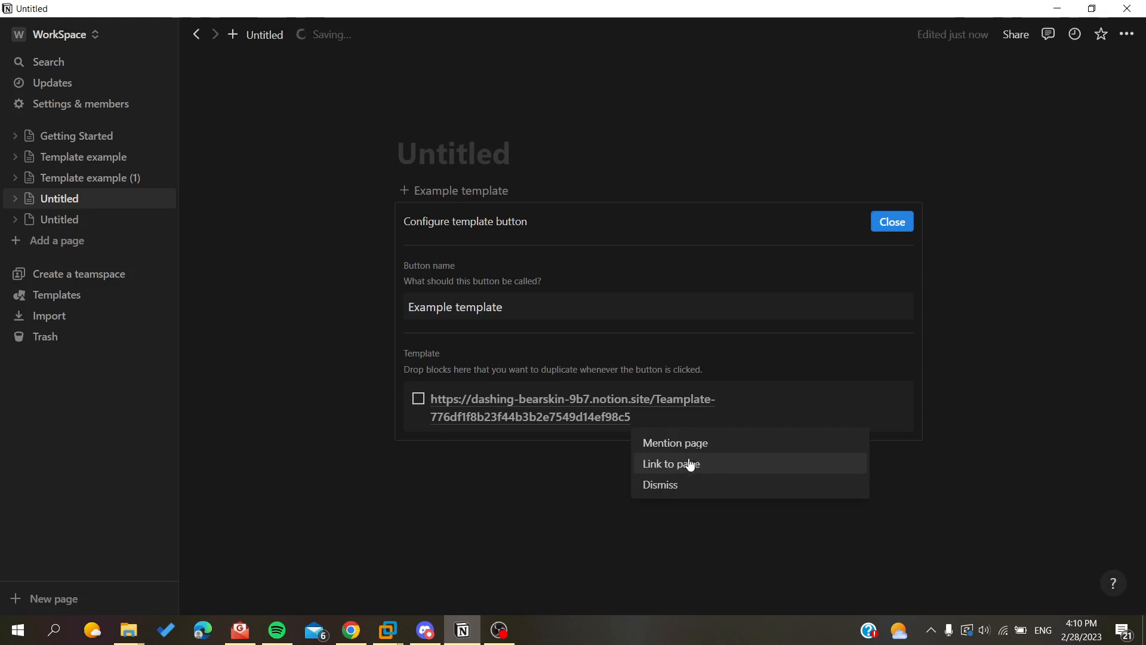
click(659, 463)
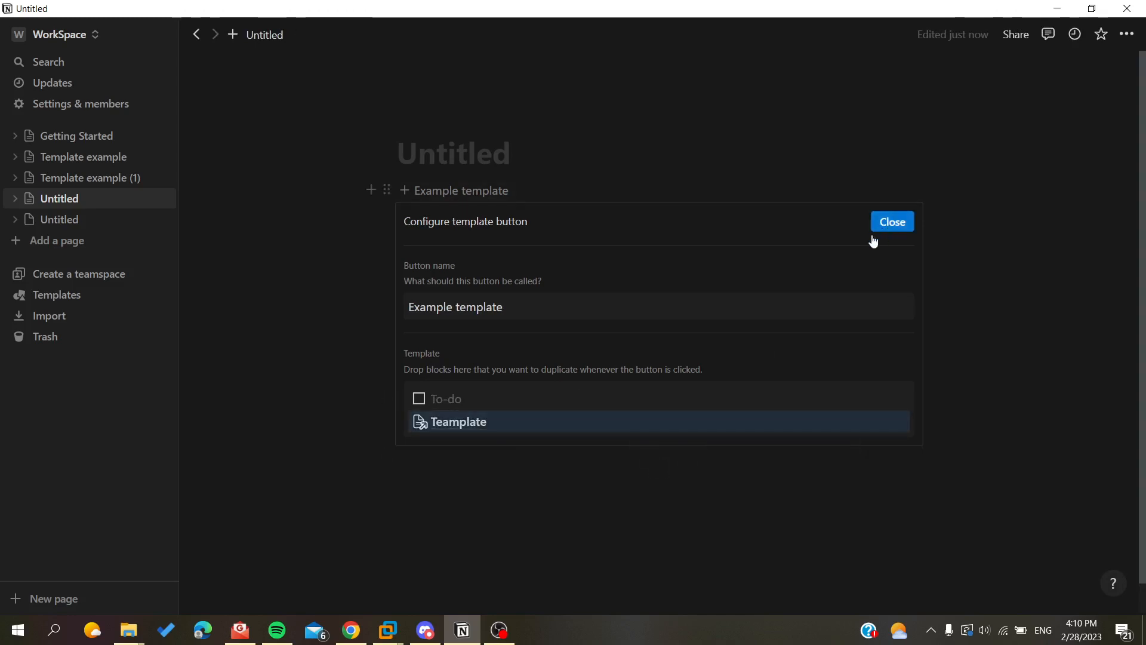
click(901, 226)
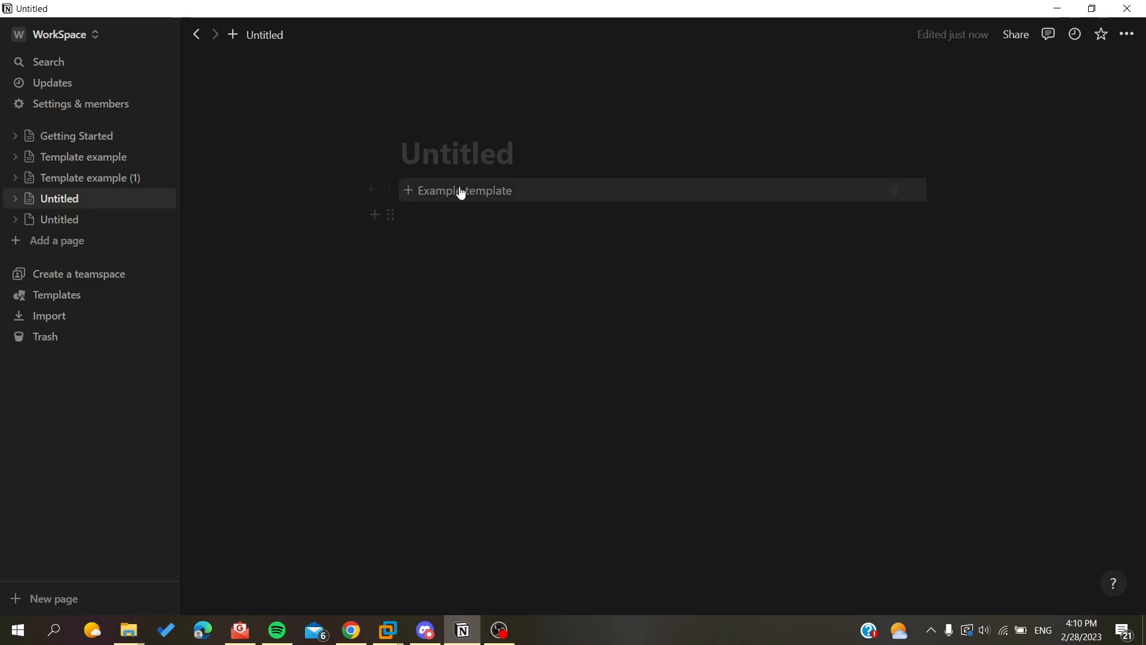
Run the Example template button and open the Teamplate page link it inserts
click(439, 192)
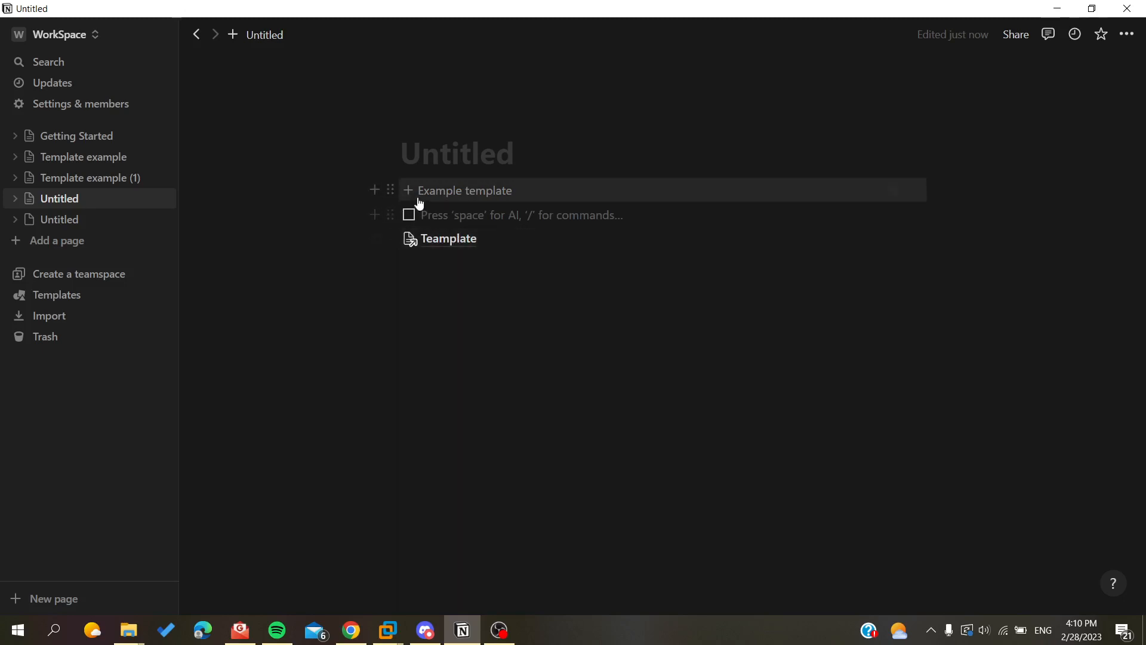
click(432, 243)
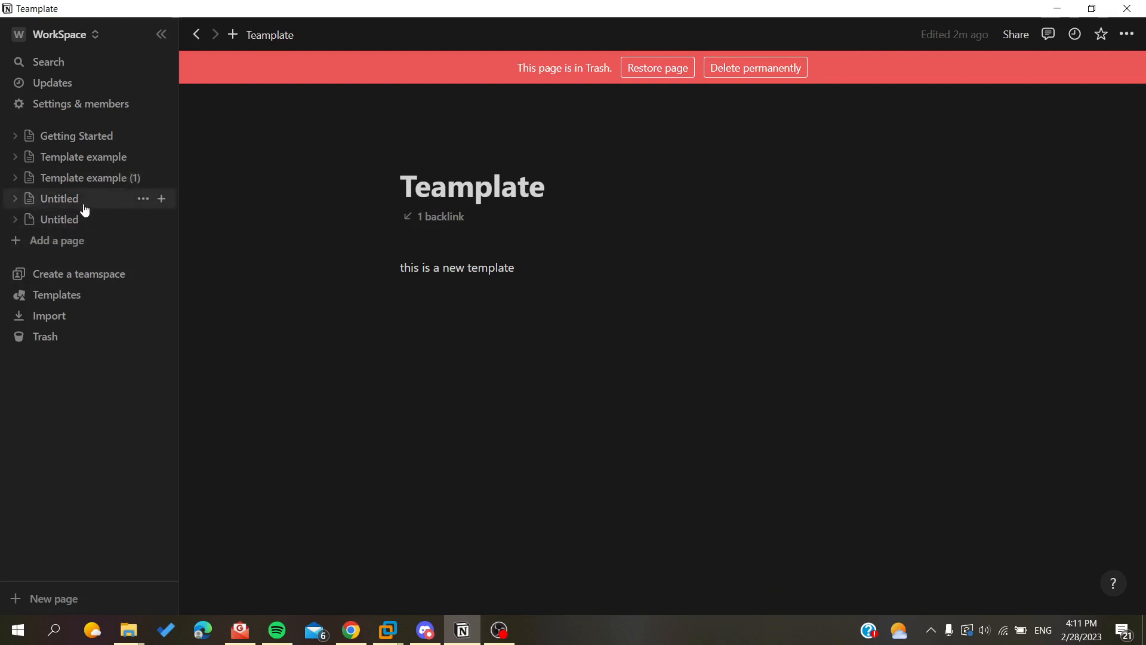
click(98, 183)
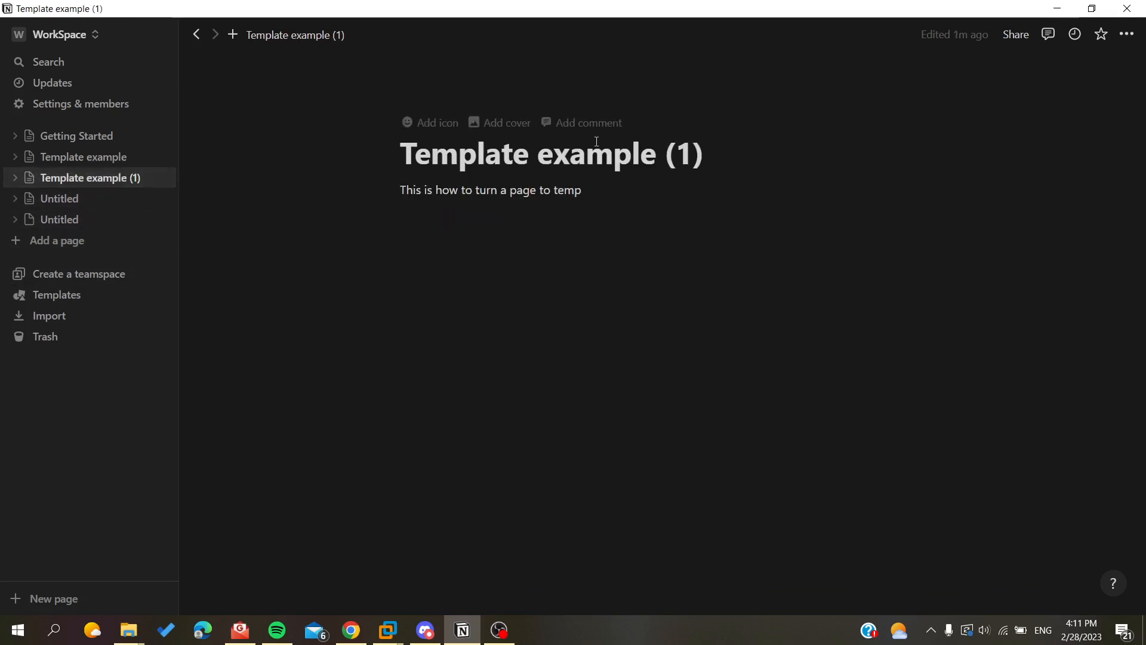
click(1048, 35)
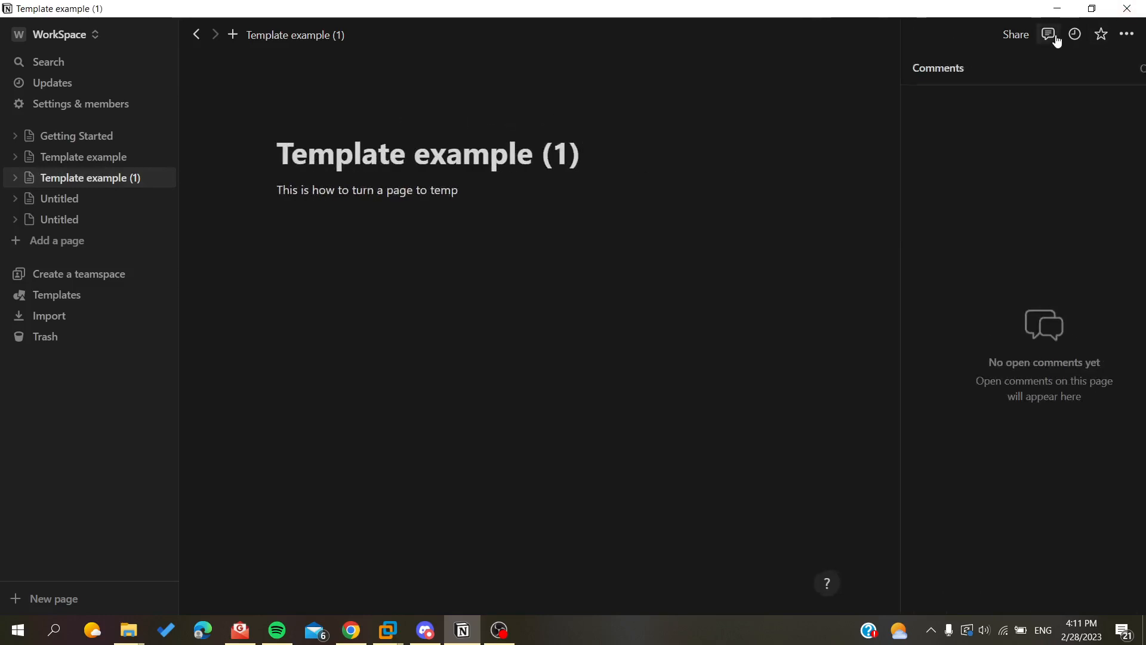
click(1025, 41)
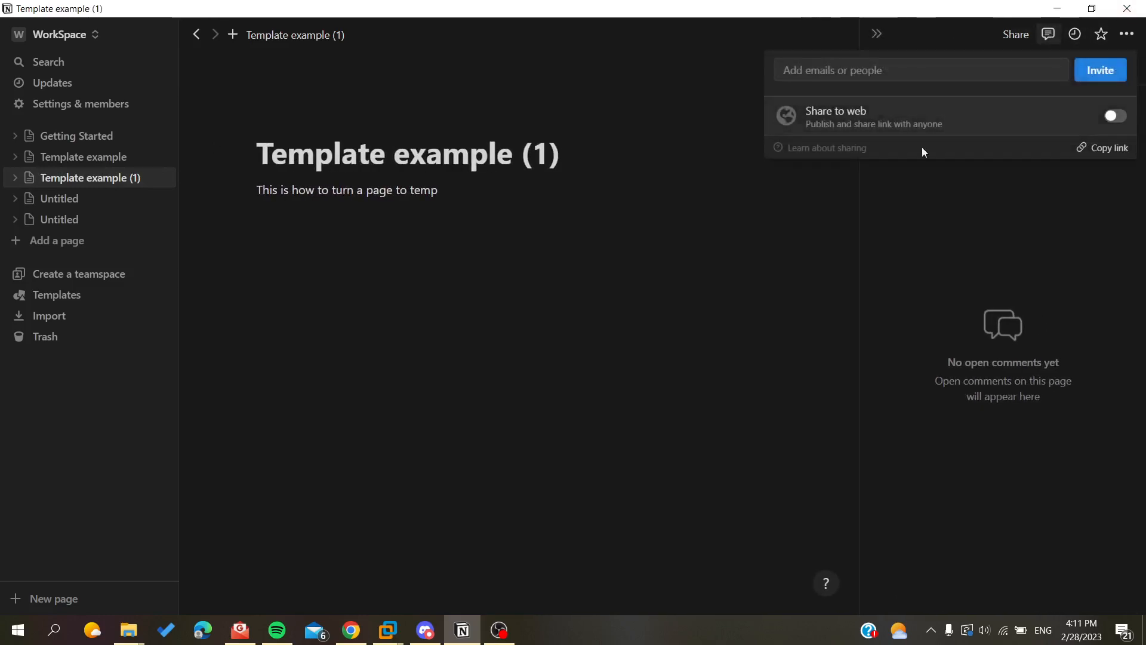
click(154, 162)
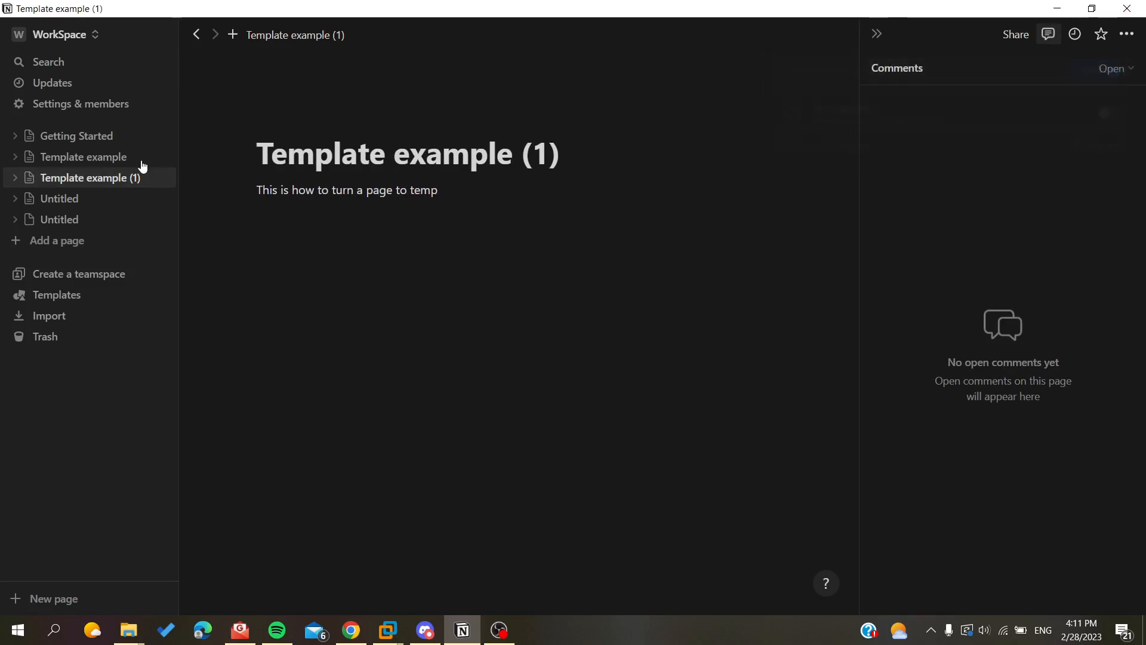
Open the Template example page and copy its public web link from the sharing options
click(121, 159)
click(1015, 36)
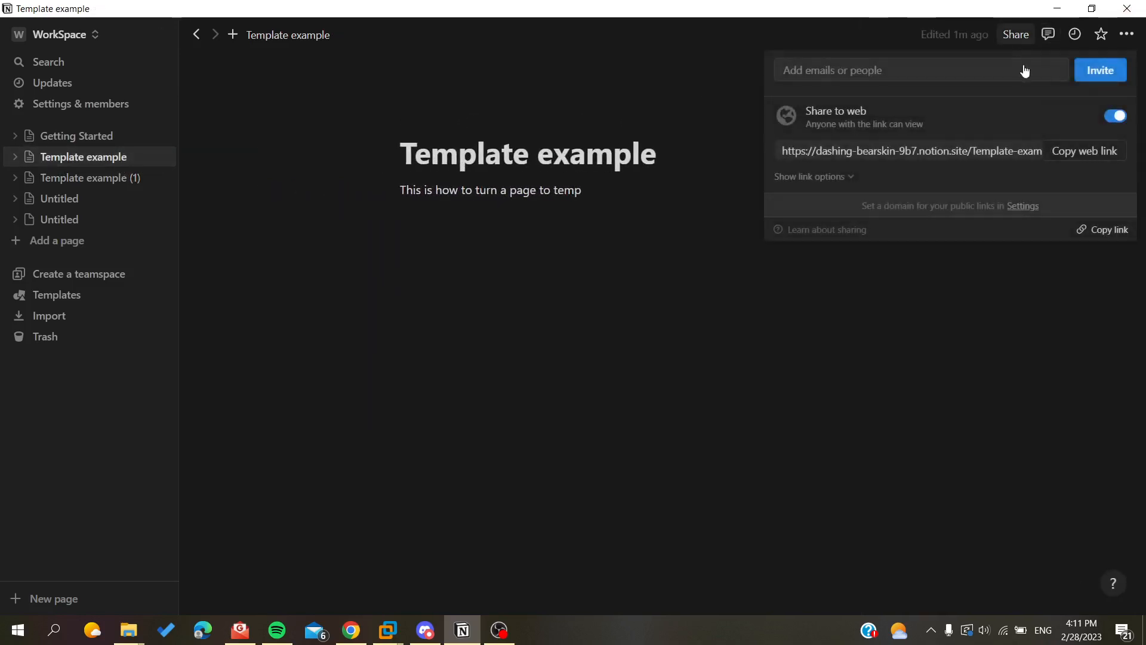
click(1080, 151)
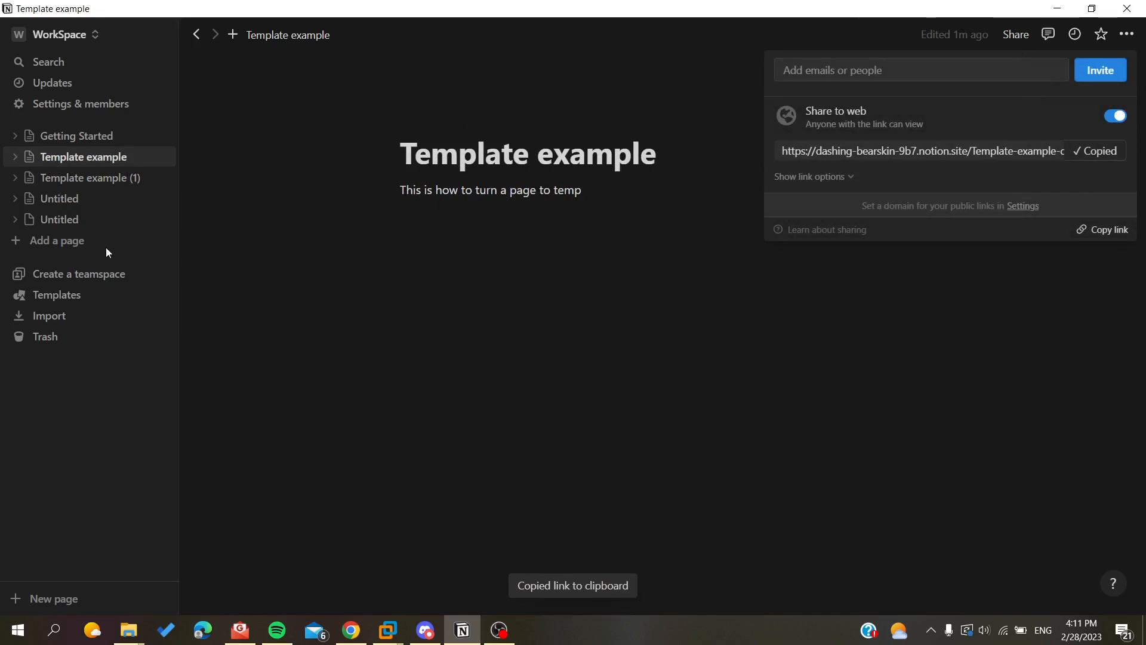
Return to the untitled page with the template button and delete the Teamplate page link inserted below it
click(69, 207)
click(66, 203)
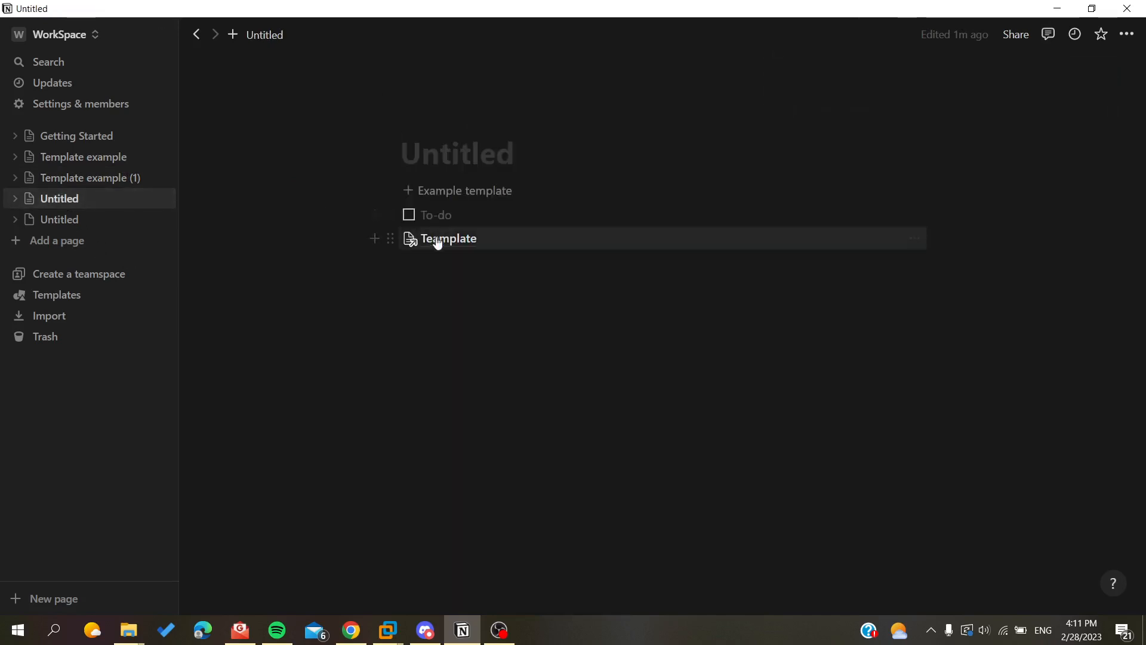
click(921, 242)
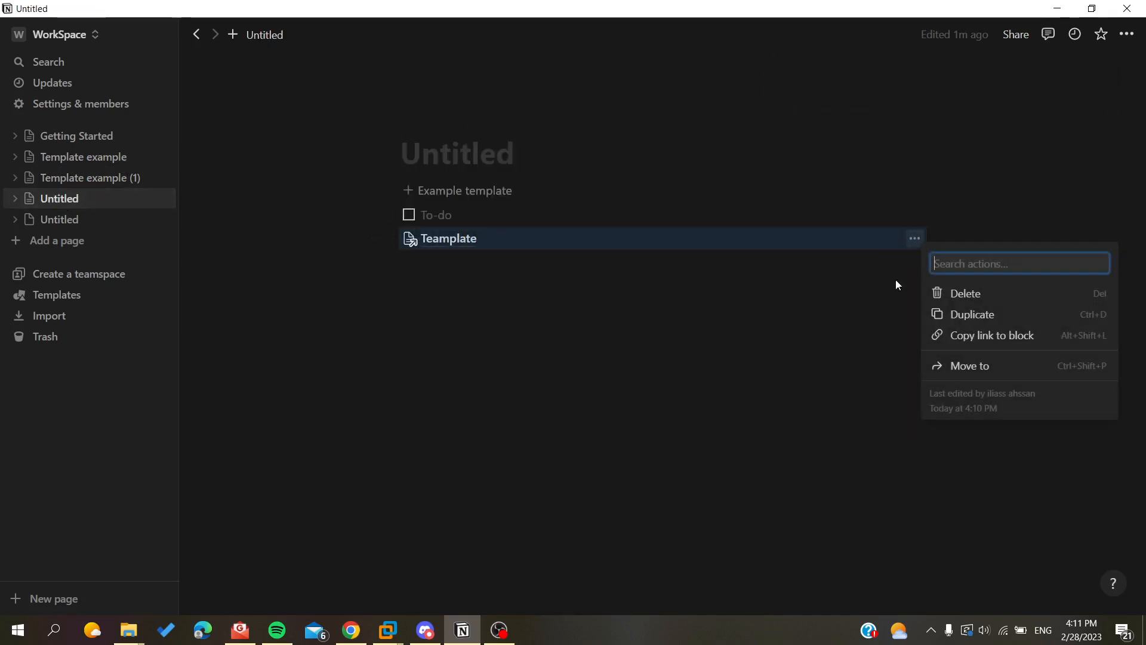
click(961, 296)
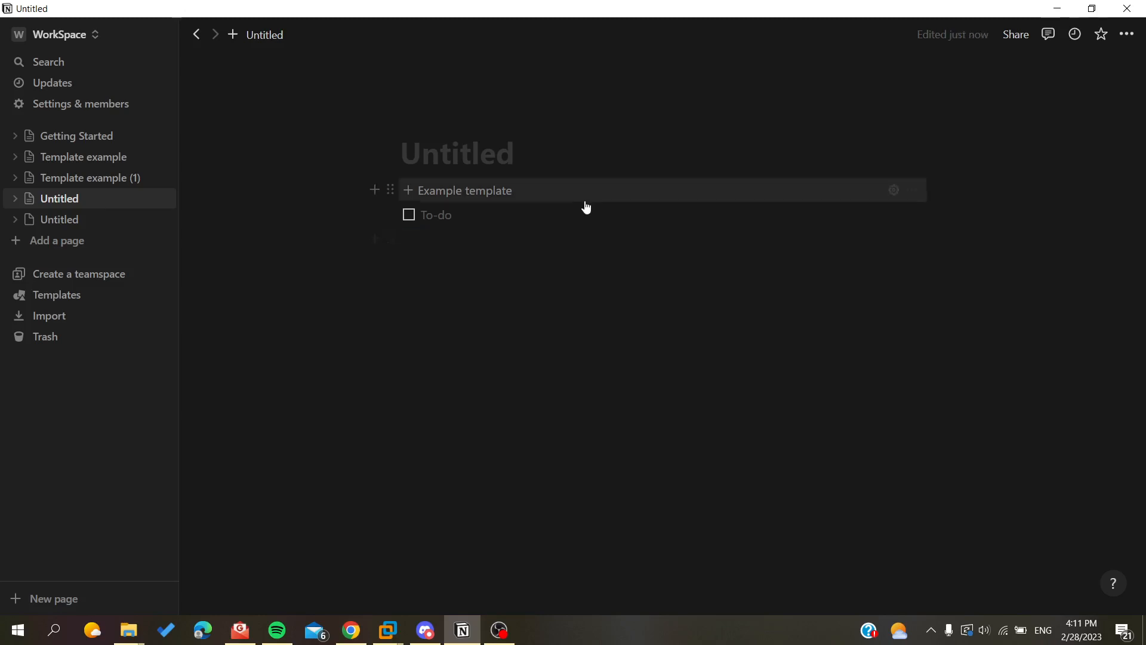
Open the Example template button's configuration and delete the Teamplate page link from its template content
click(892, 191)
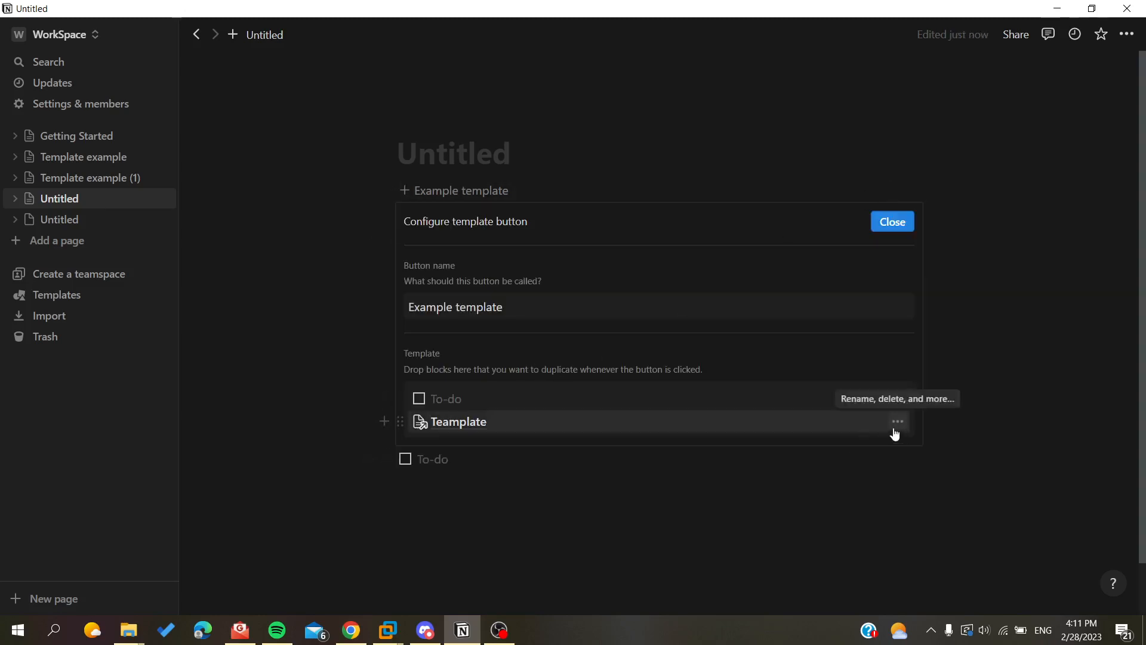
click(895, 432)
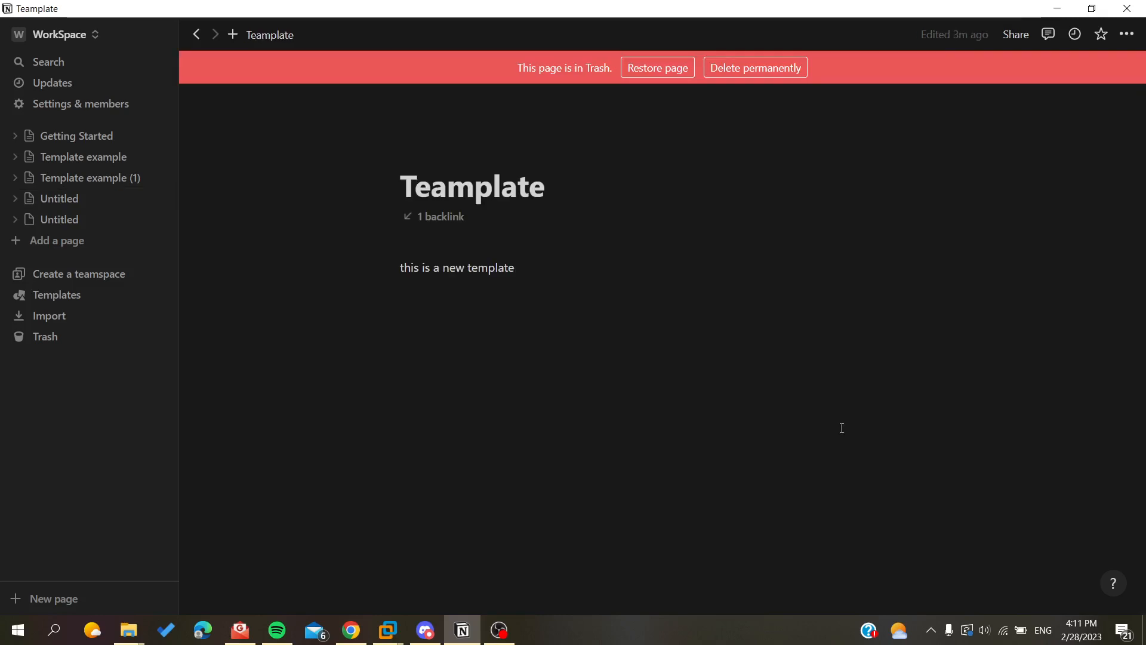
click(94, 199)
click(892, 196)
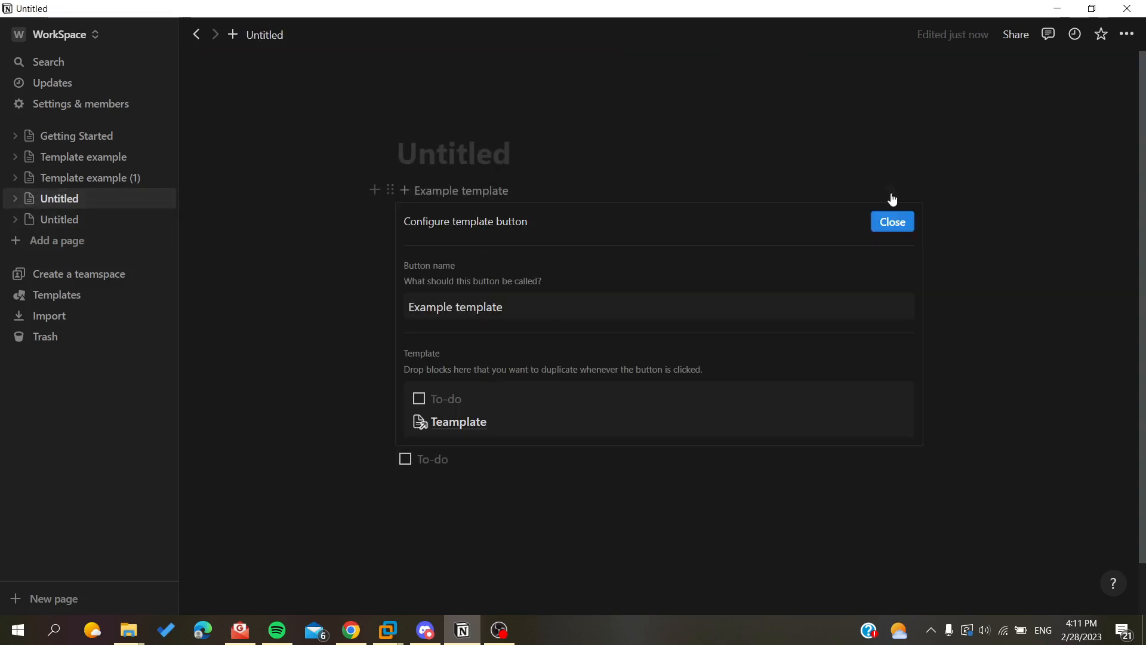
click(659, 400)
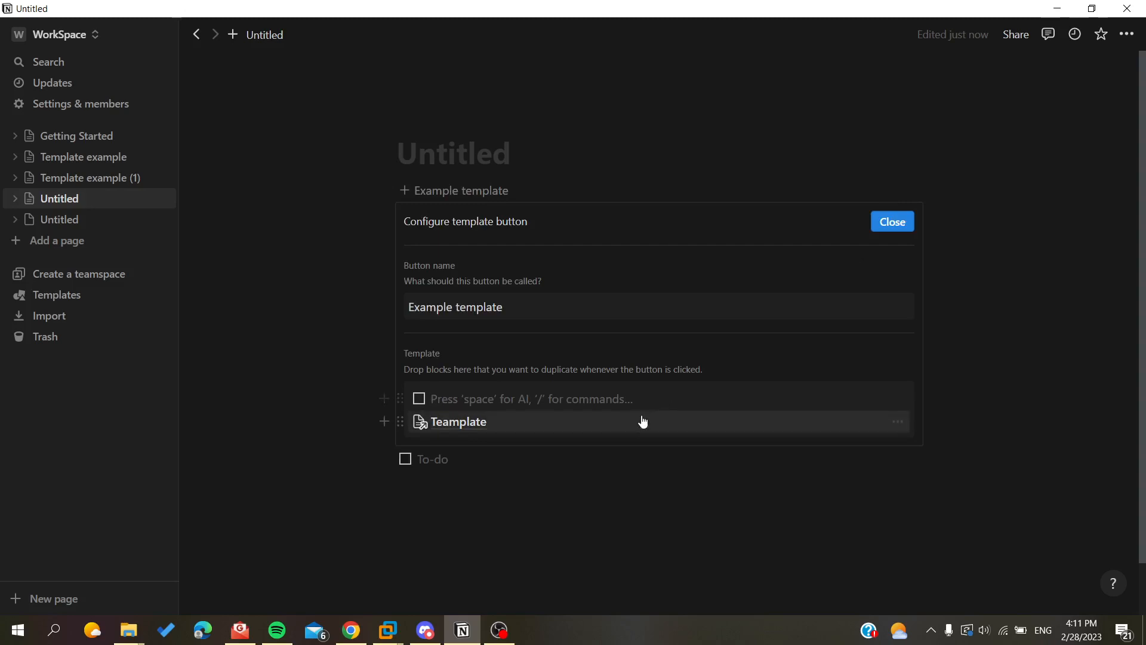
click(898, 423)
click(940, 472)
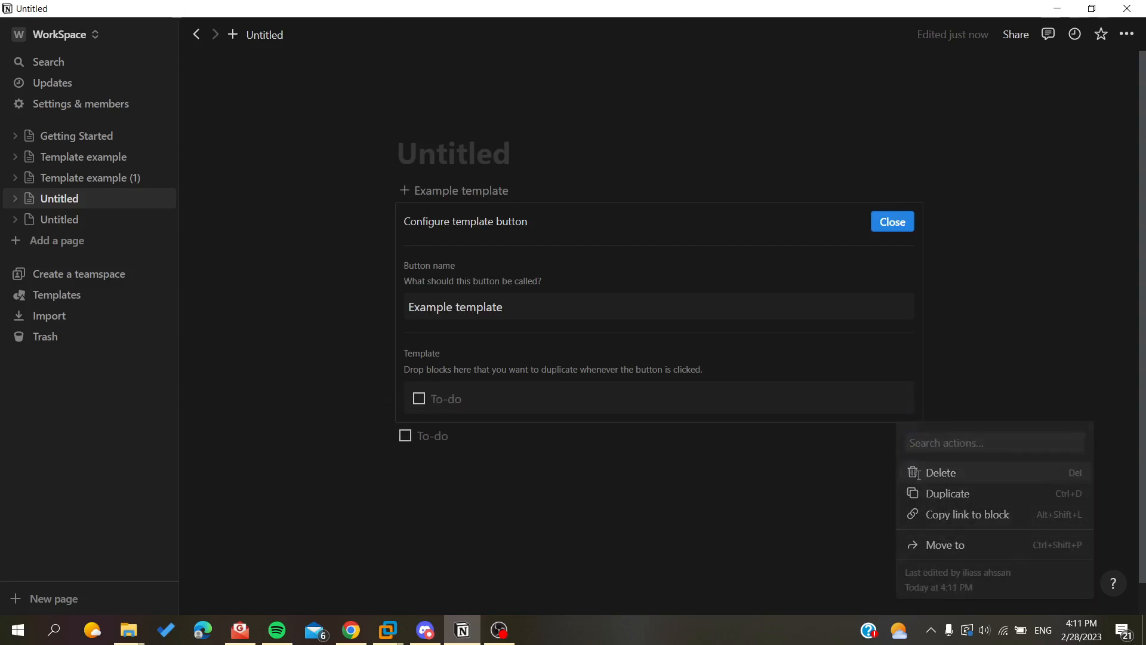
Add the copied Template example web link to the button's template content as a link to page, and finish configuring it
key(ctrl+v)
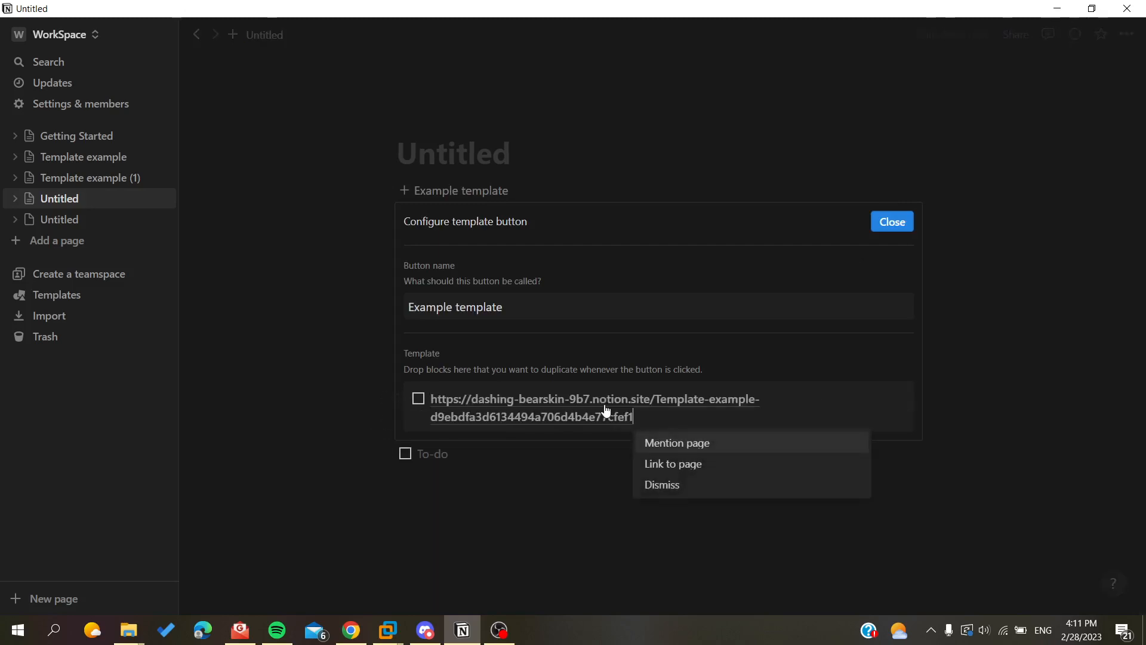
click(672, 463)
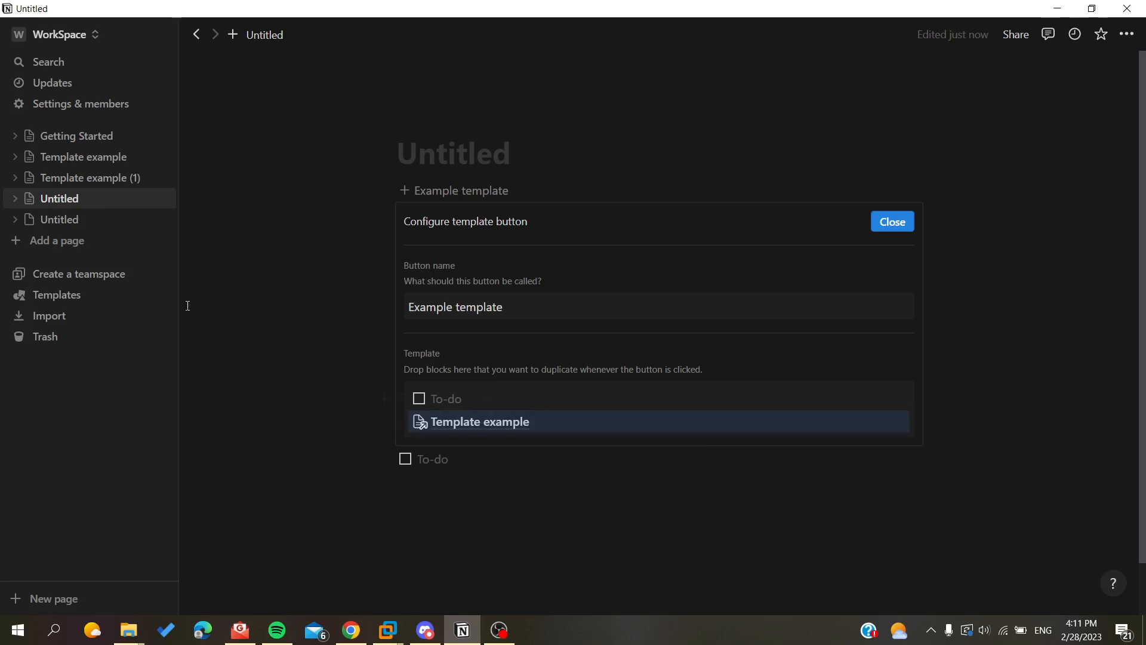
click(894, 223)
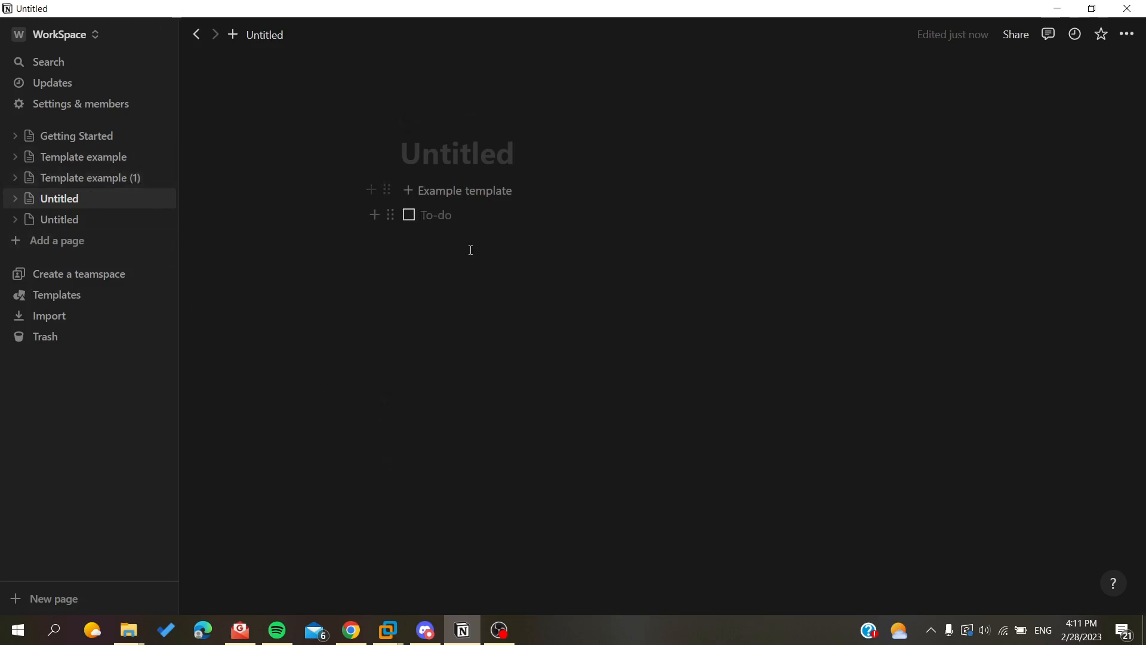
Run the Example template button, open the Template example link it inserts, and check the page's body text
click(452, 192)
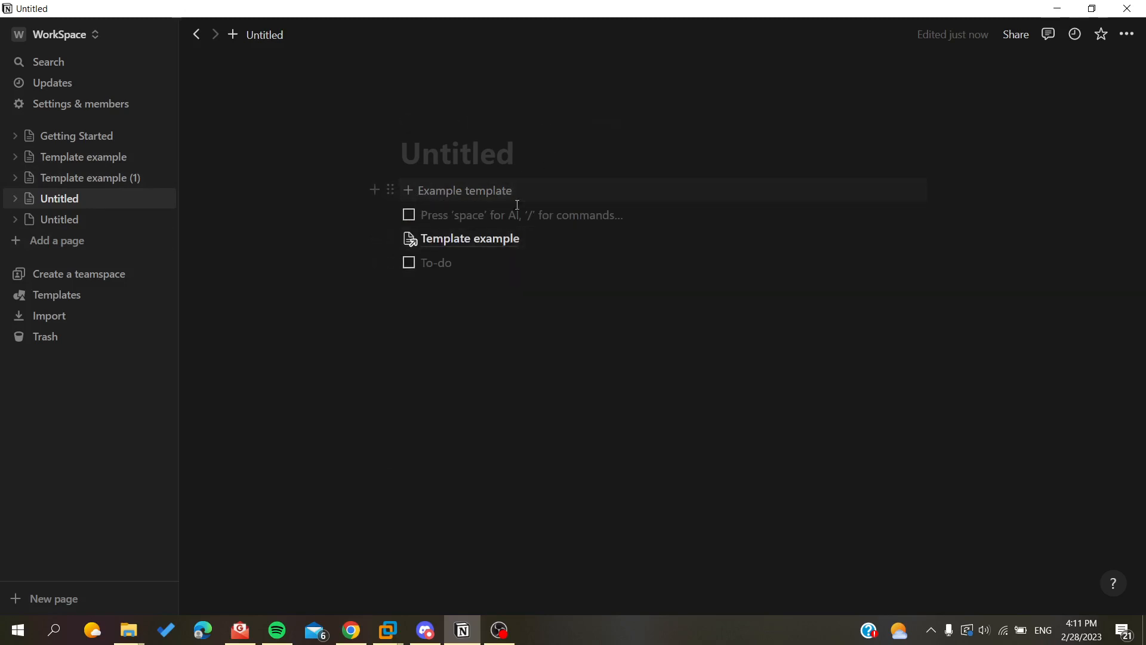
click(449, 241)
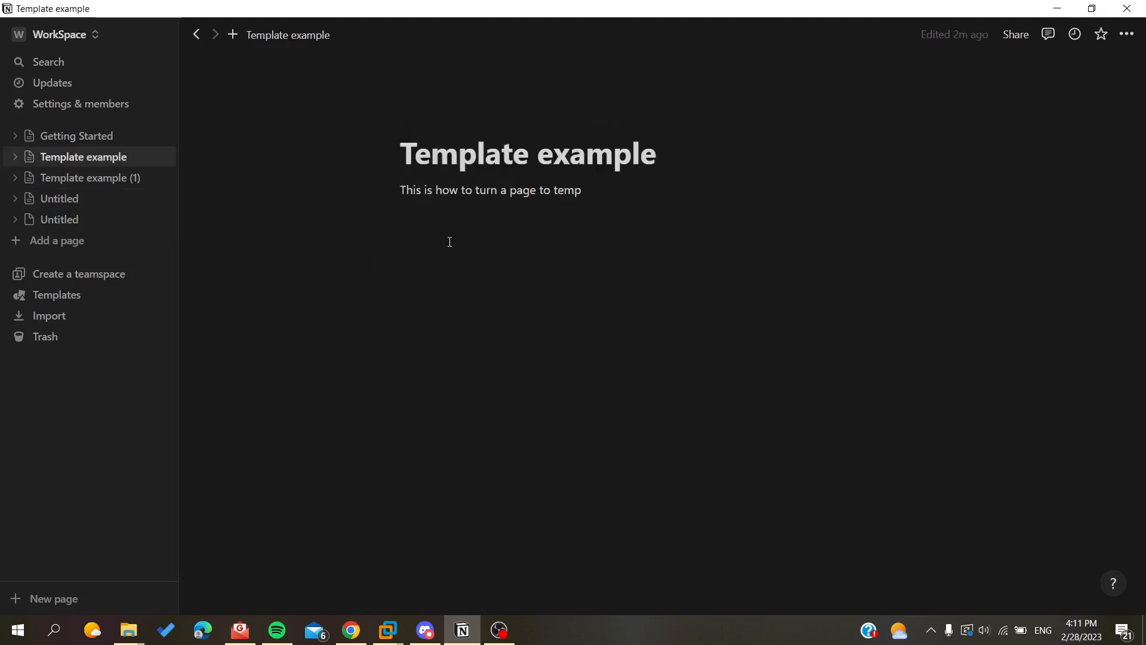
drag(400, 212, 563, 225)
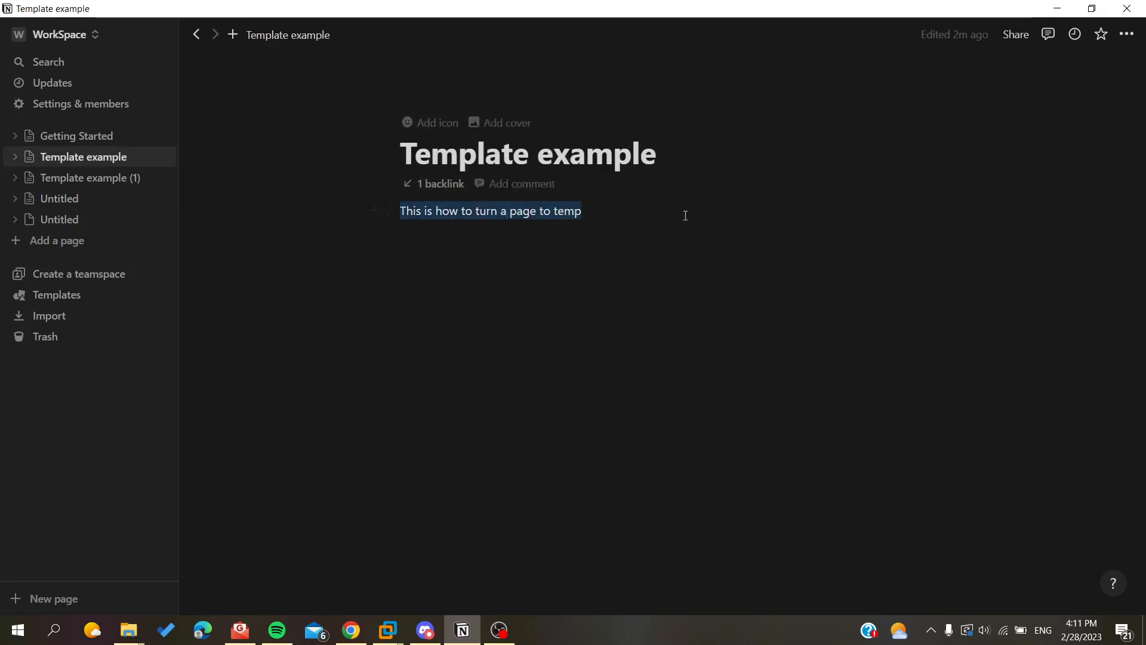
click(512, 215)
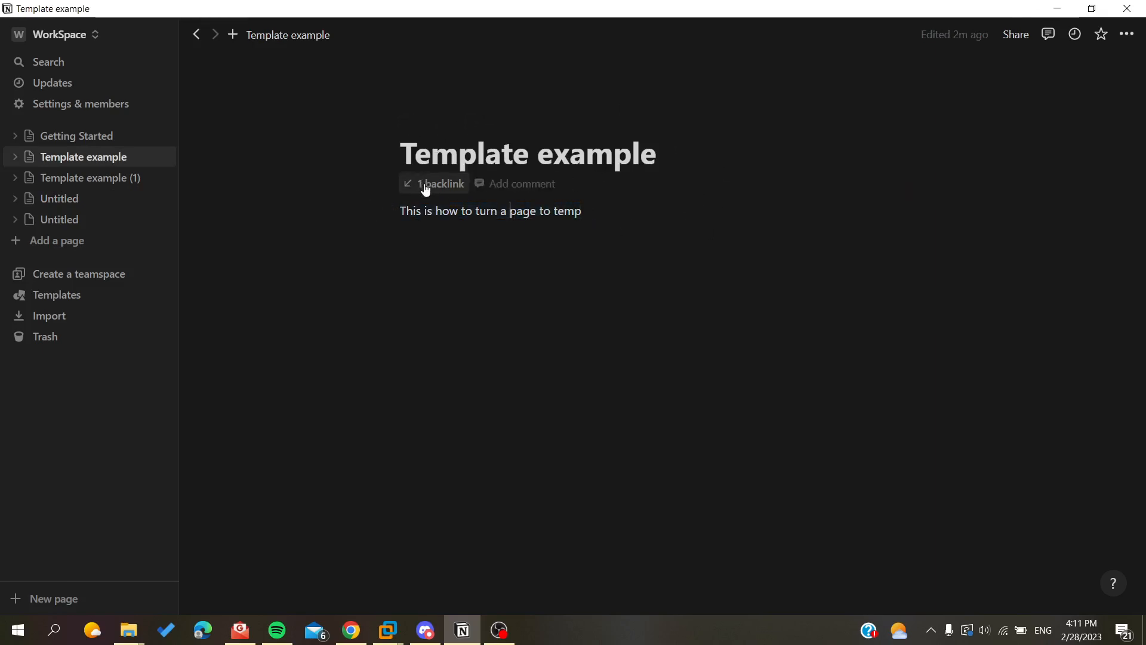